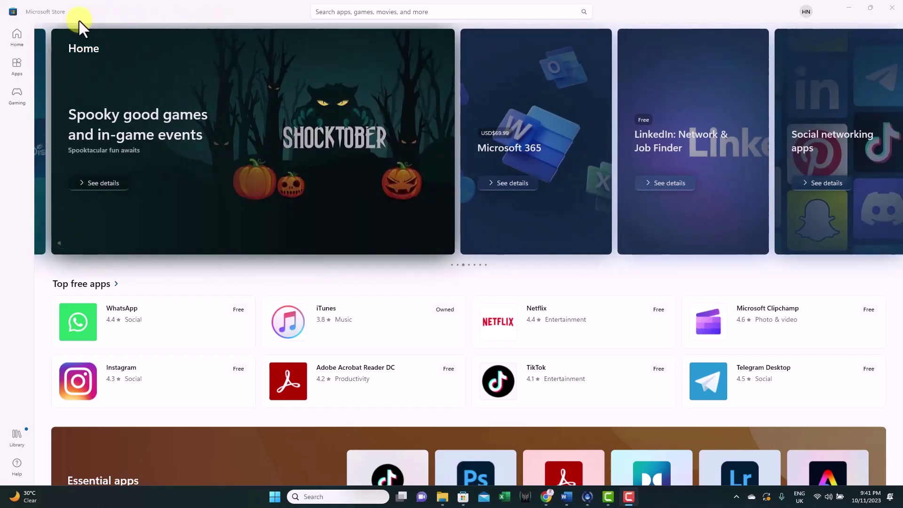
Search the Microsoft Store for "power bi", launch Power BI Desktop from the results and dismiss its welcome screen
left_click(334, 14)
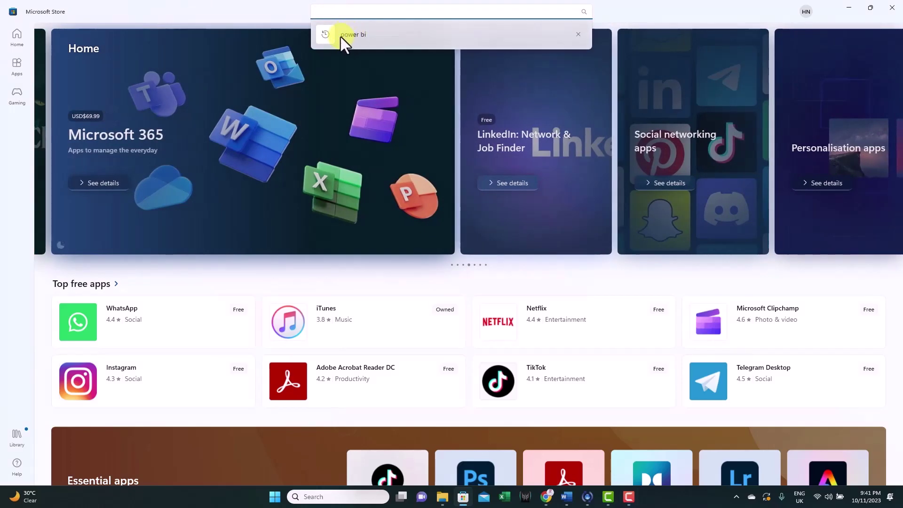
left_click(371, 36)
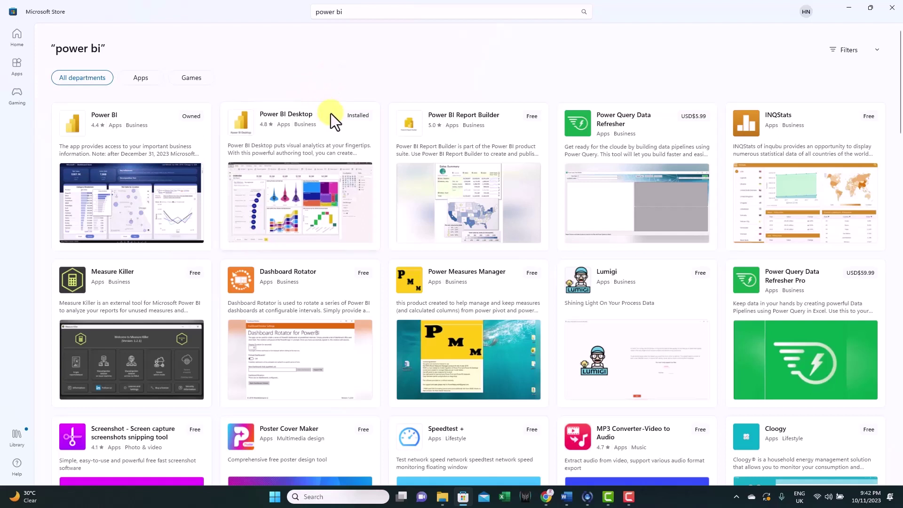
mouse_move(350, 126)
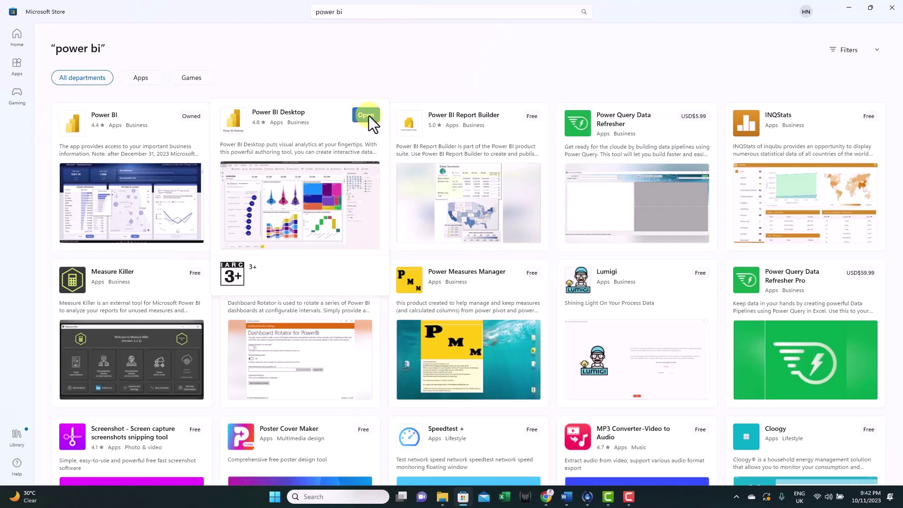
left_click(367, 116)
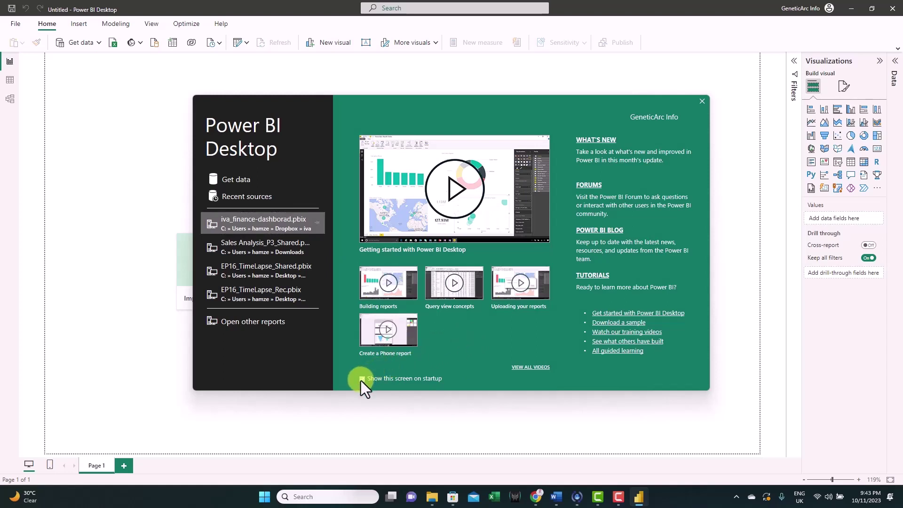
left_click(701, 102)
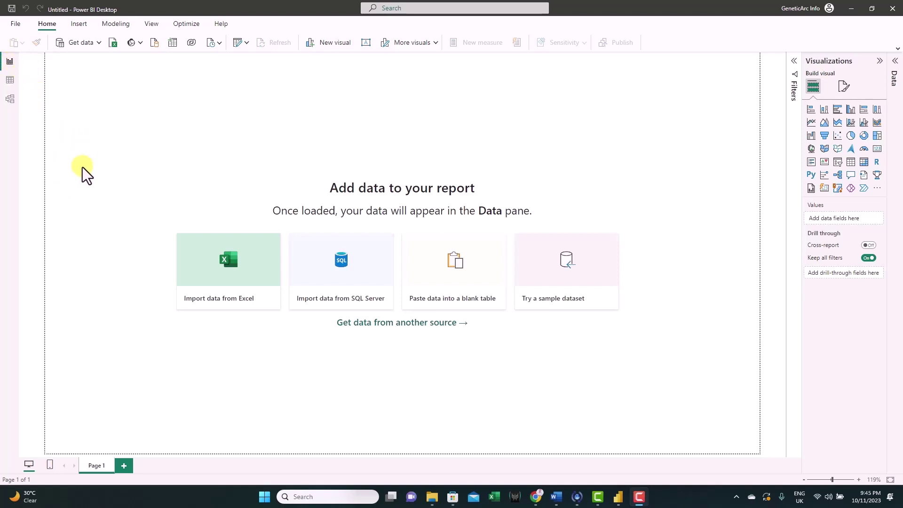
Look at the empty table and model views, then return to the report view and expand the data field list
left_click(10, 81)
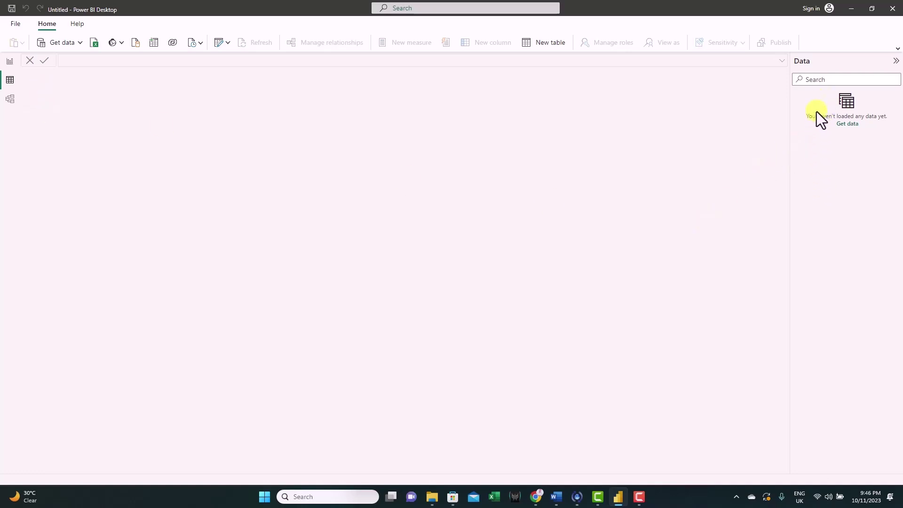
left_click(11, 99)
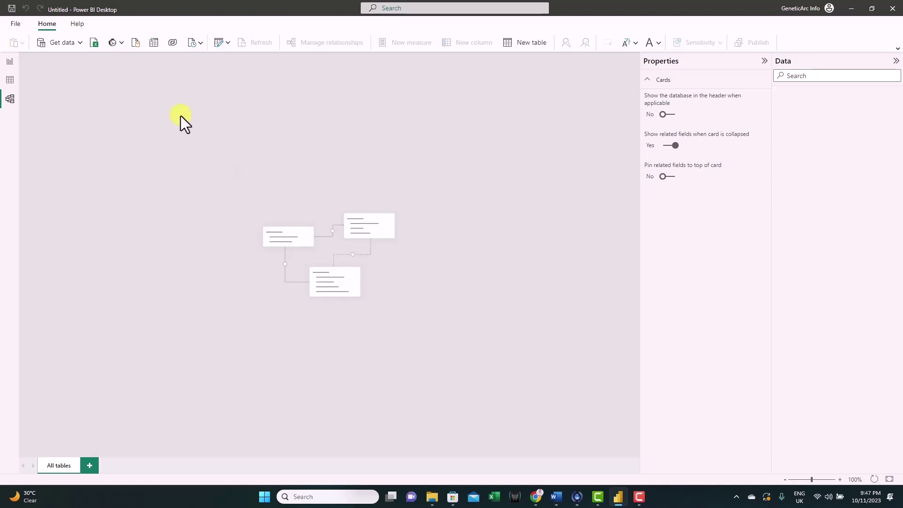
left_click(10, 61)
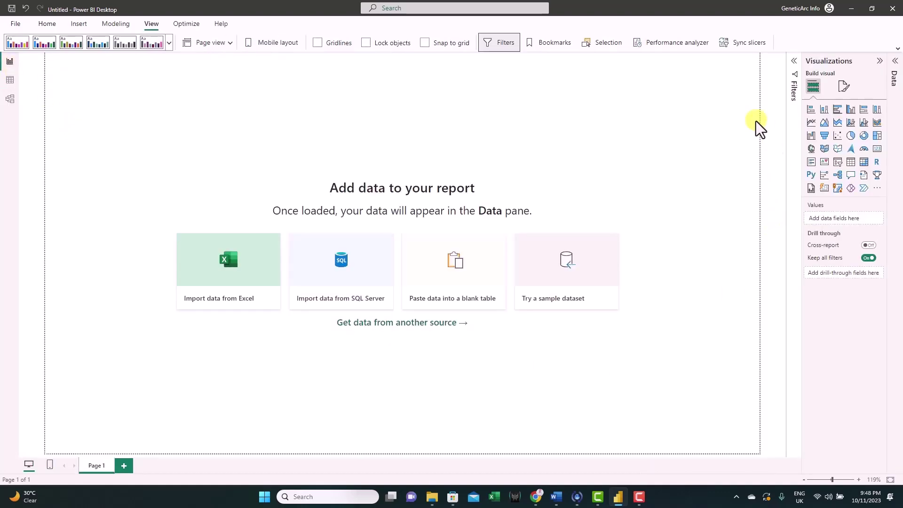
left_click(894, 61)
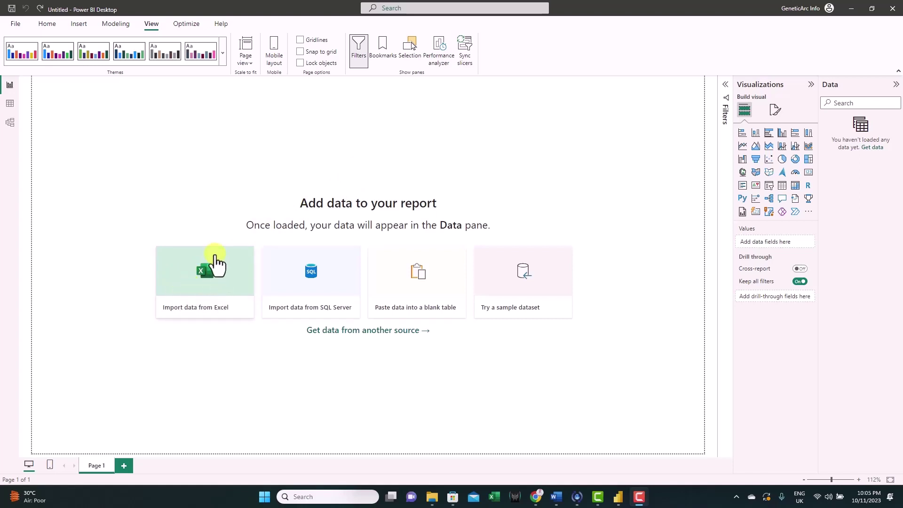
Browse the full list of data source connectors and close it without connecting
left_click(52, 27)
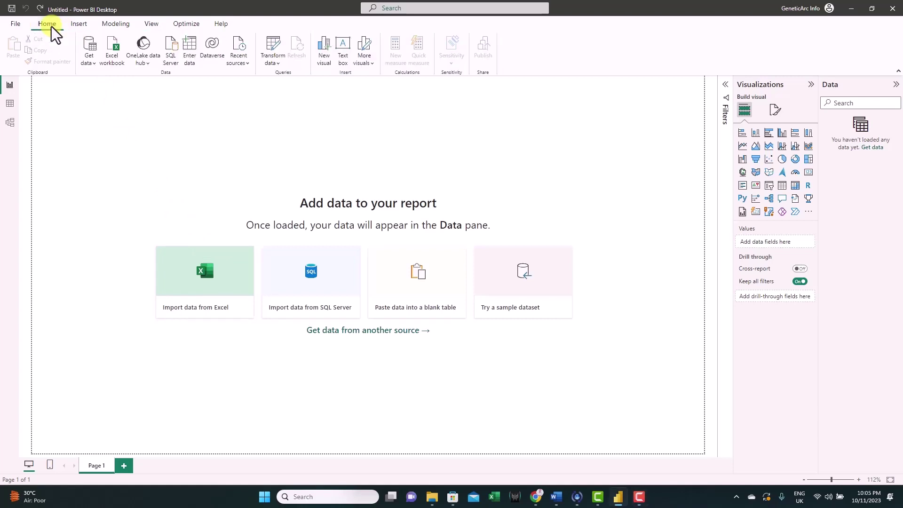
left_click(89, 63)
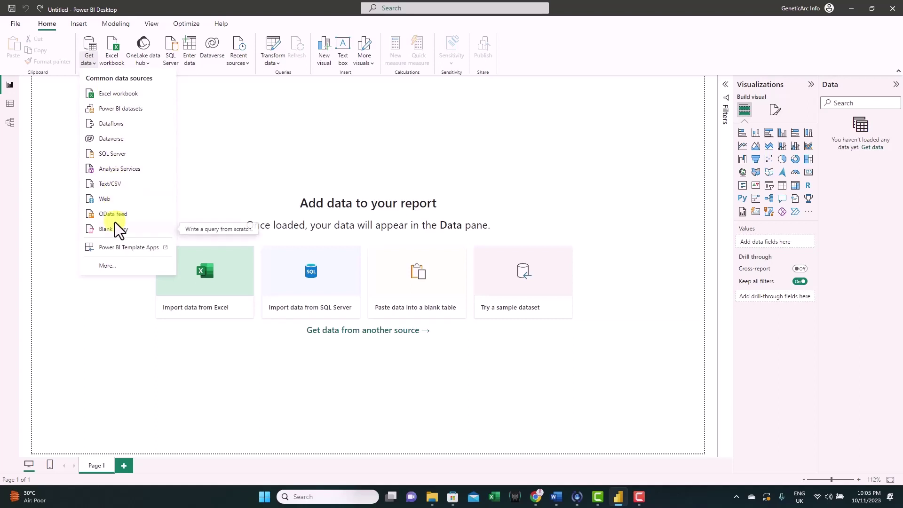
left_click(114, 272)
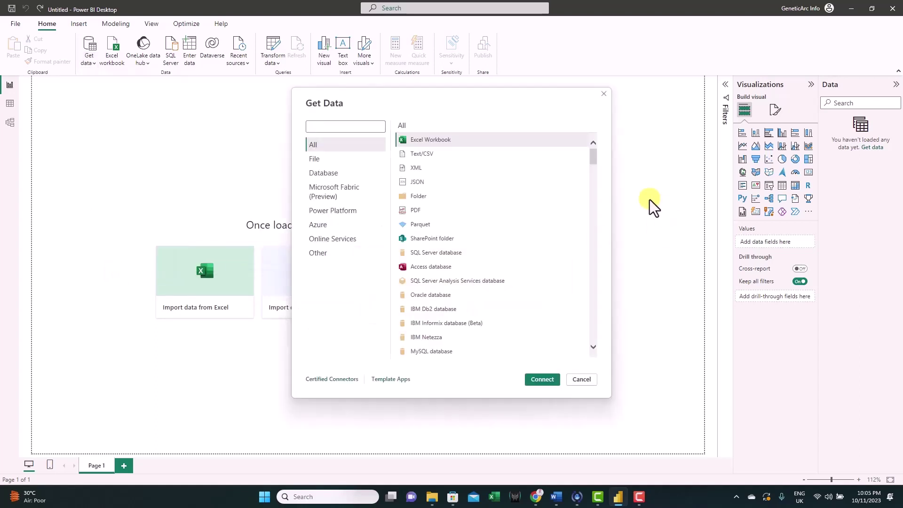
left_click_drag(594, 154, 588, 231)
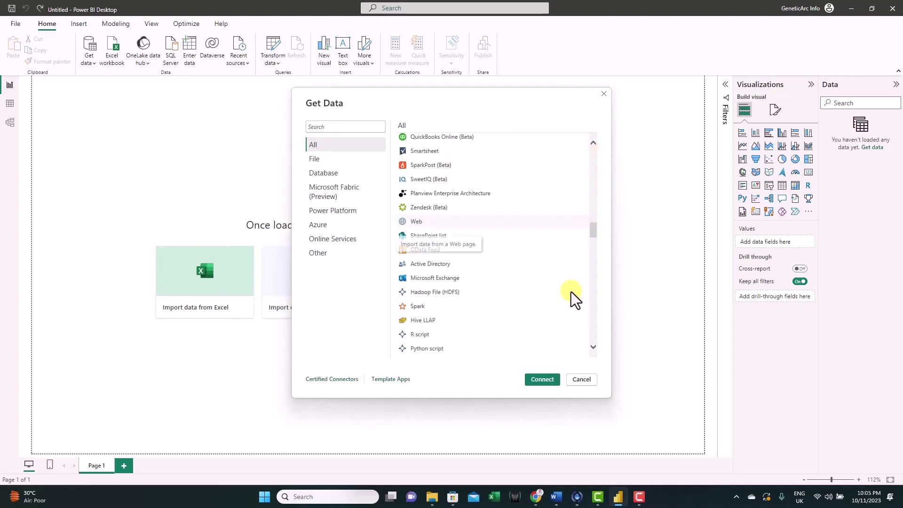
left_click(580, 376)
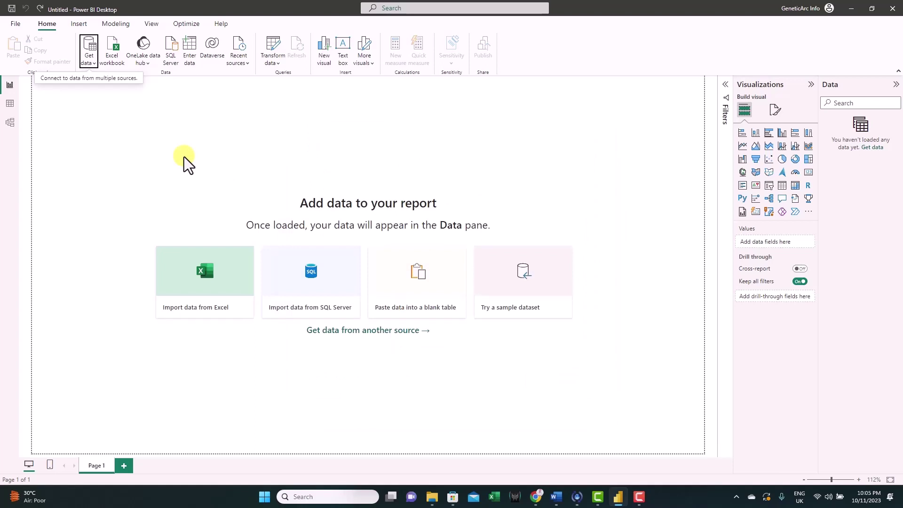
Import the HR_Employee_Data sheet from the Excel workbook HR_Employee_Dataset.xlsx into the report
left_click(198, 285)
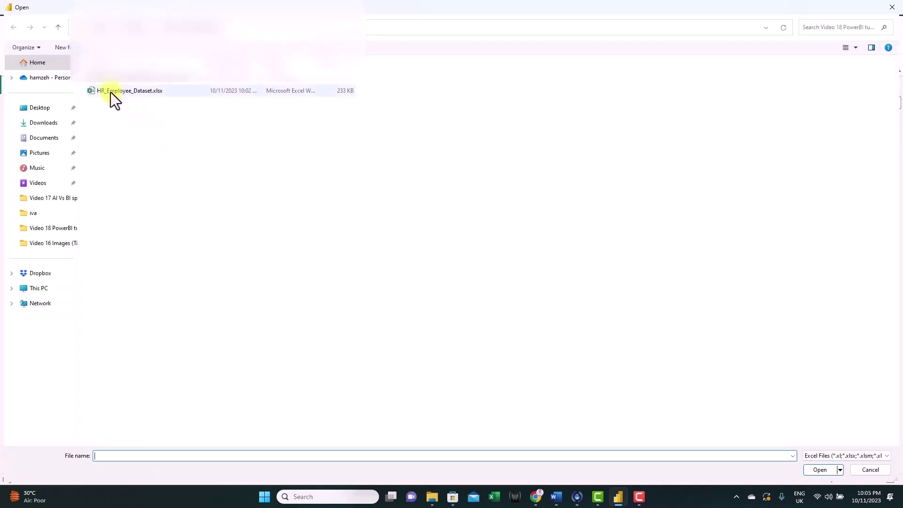
double_click(128, 91)
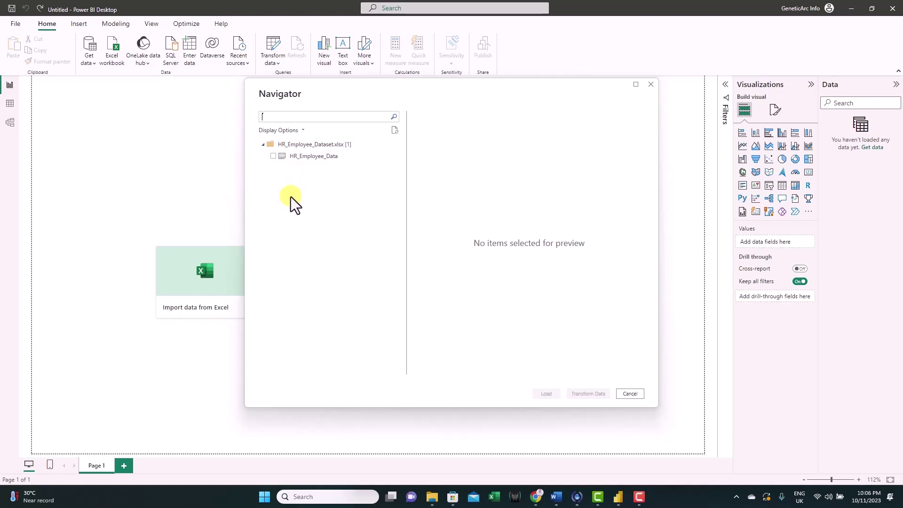
left_click(298, 157)
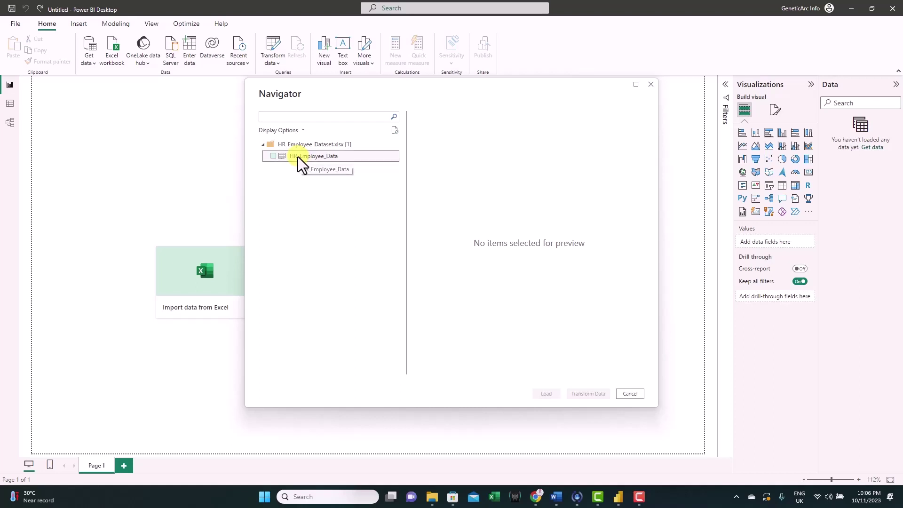
left_click(274, 156)
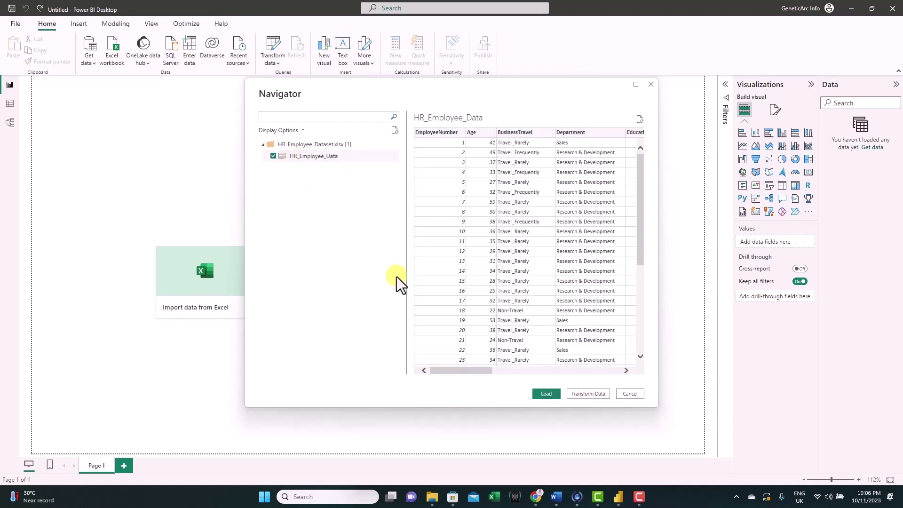
left_click(547, 394)
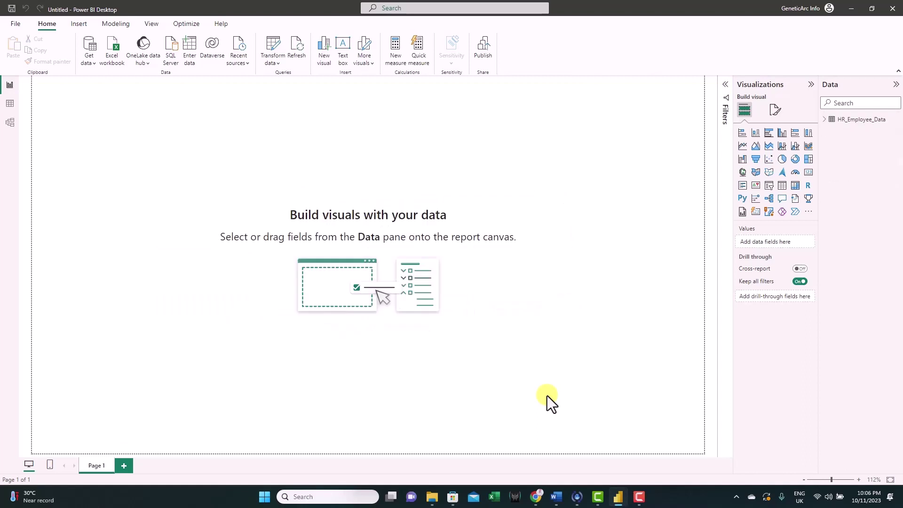
Examine the fields and rows of the imported HR_Employee_Data table
left_click(826, 122)
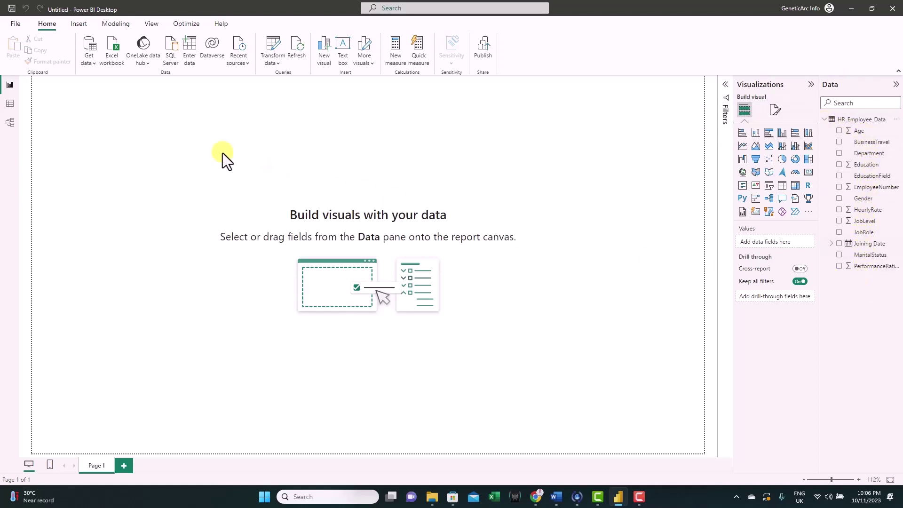
left_click(9, 103)
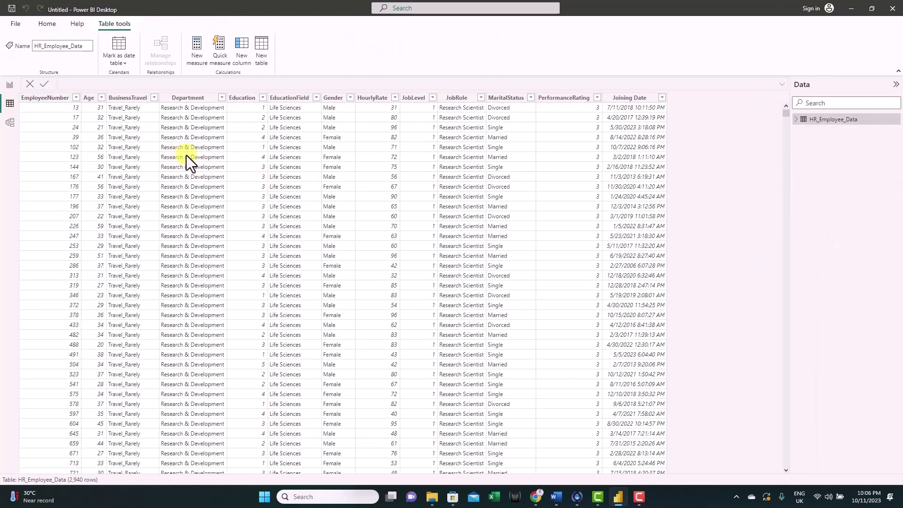
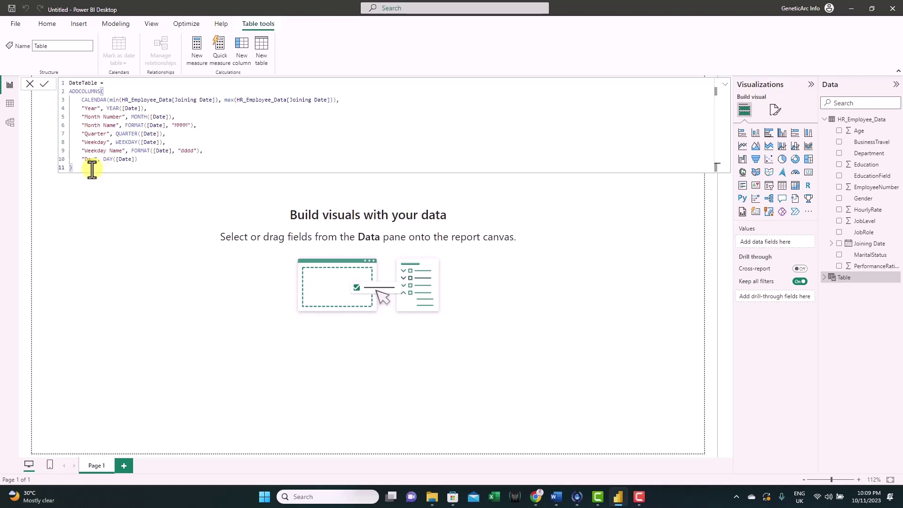
Commit the DateTable formula that adds year, month, quarter, weekday and day columns to a calendar spanning the joining dates, and expand its fields
left_click(44, 85)
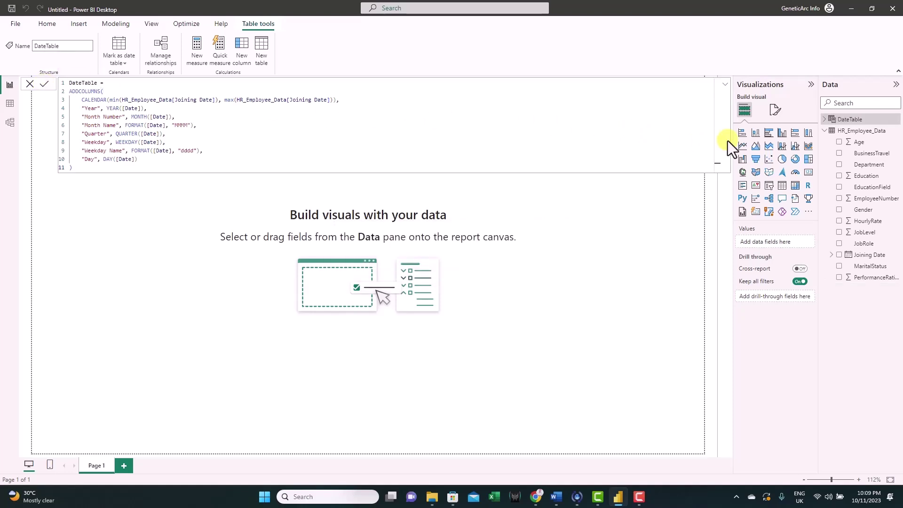
left_click(827, 125)
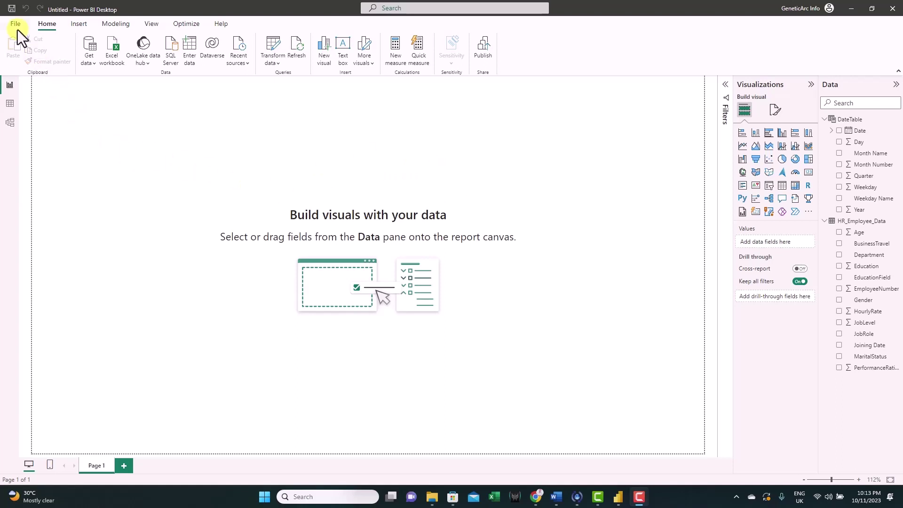
Open the HR_Employee_Data query in the Power Query Editor and maximize the editor window
left_click(273, 46)
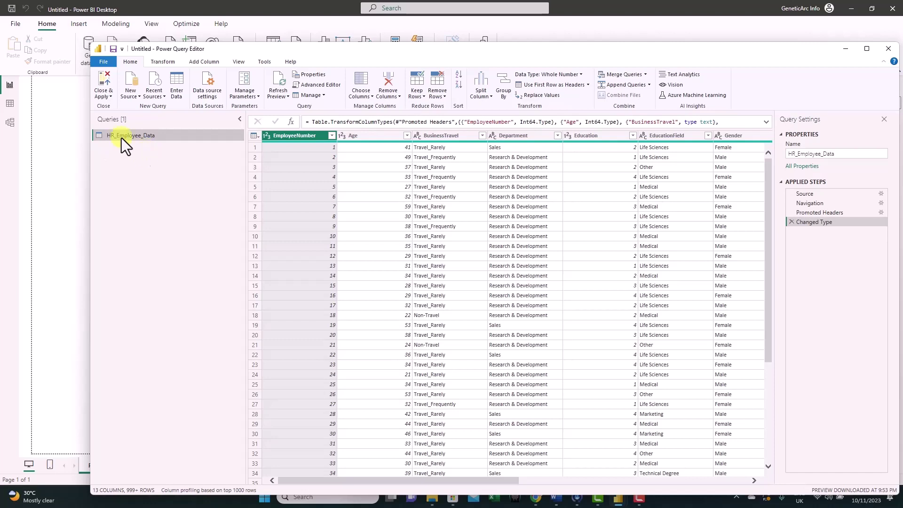
left_click_drag(111, 141, 158, 145)
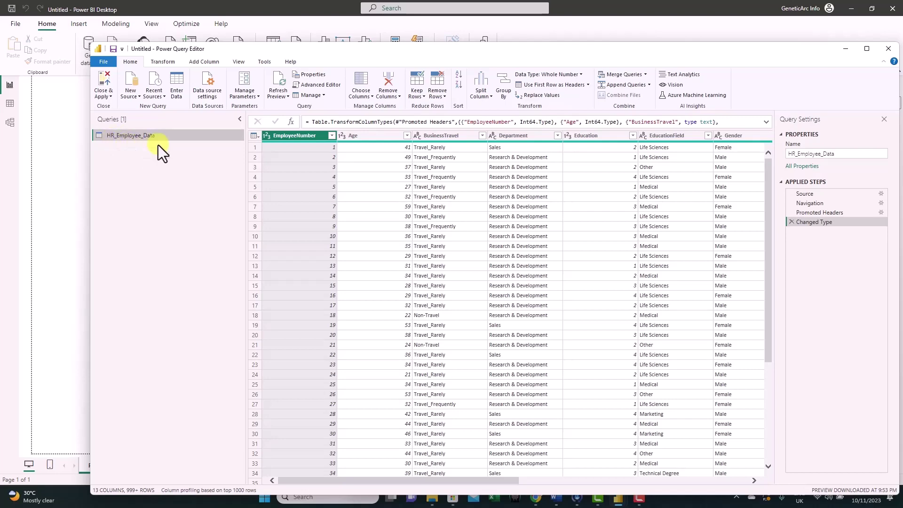
key("super+Up")
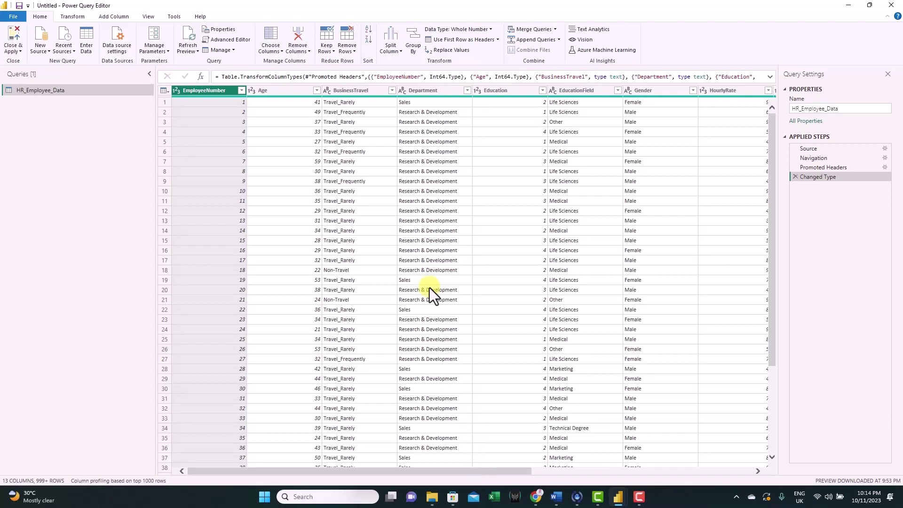
Replace the value "Research & Development" with "R&D" in the Department column
left_click(425, 92)
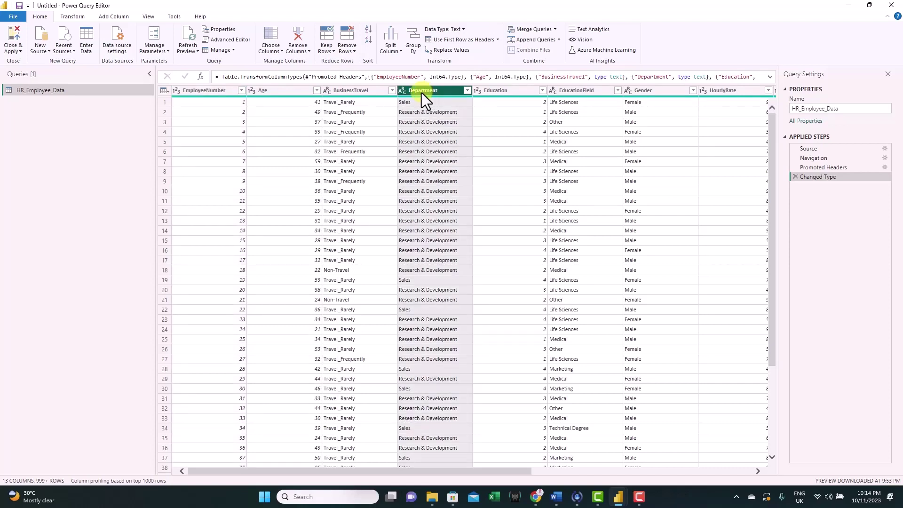
right_click(422, 92)
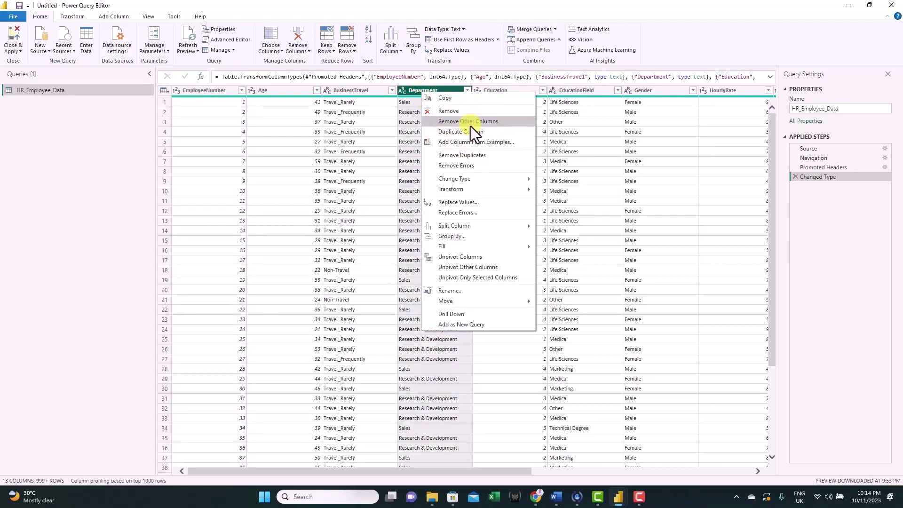
mouse_move(477, 185)
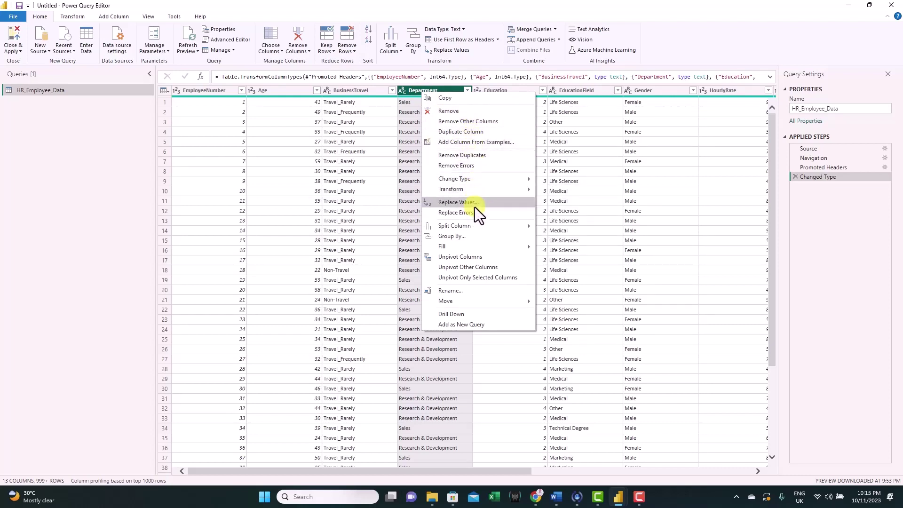
left_click(475, 207)
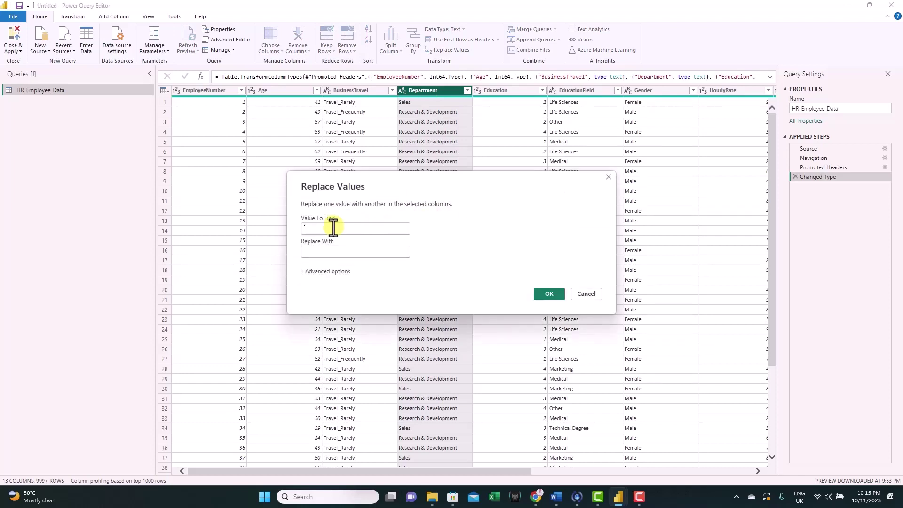
left_click(314, 229)
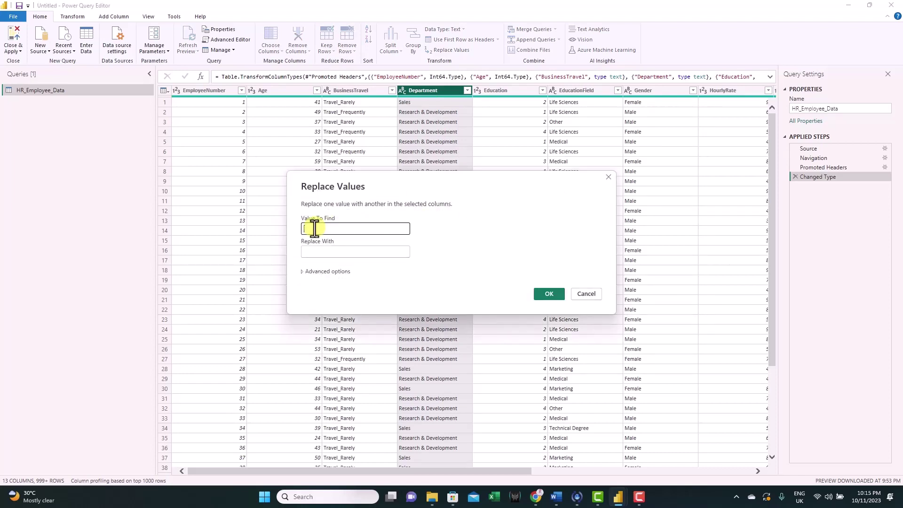
type("Research & Development")
left_click(319, 252)
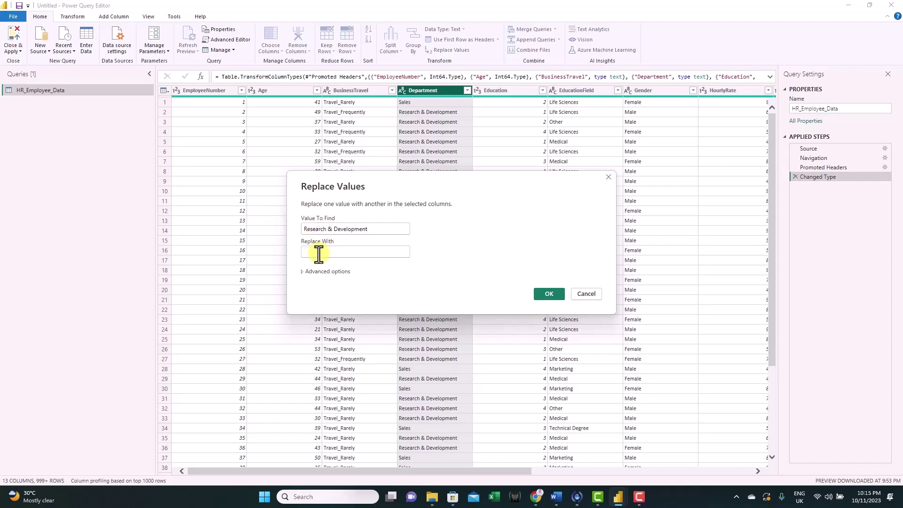
type("R&D")
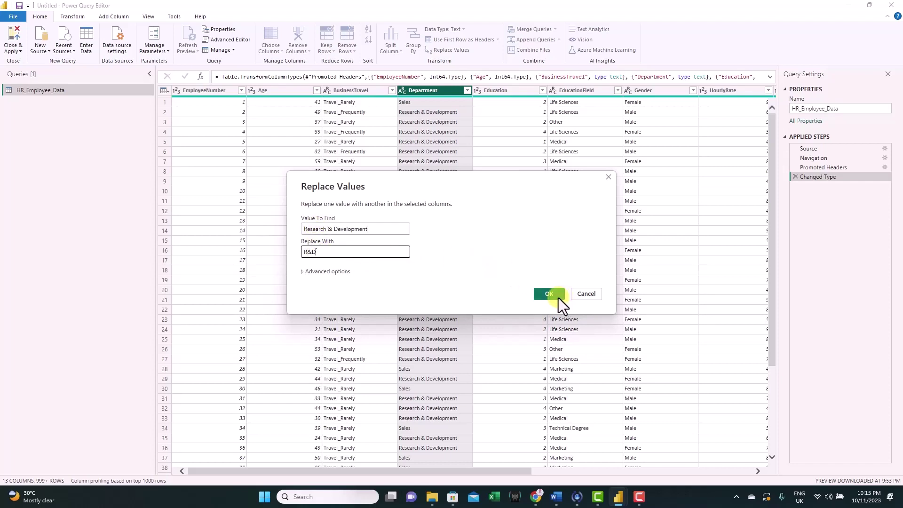
left_click(558, 297)
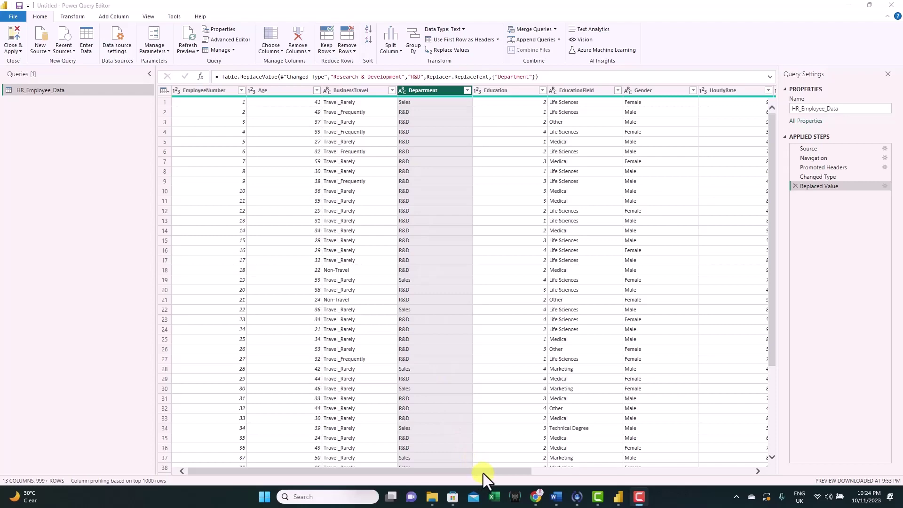
Change the data type of the Joining Date column from Date/Time to Date
left_click_drag(483, 473, 741, 467)
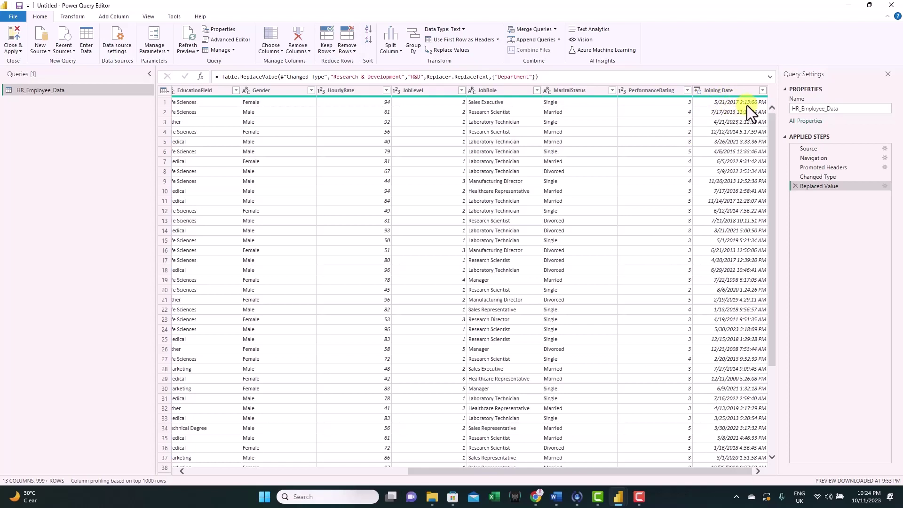
left_click(725, 90)
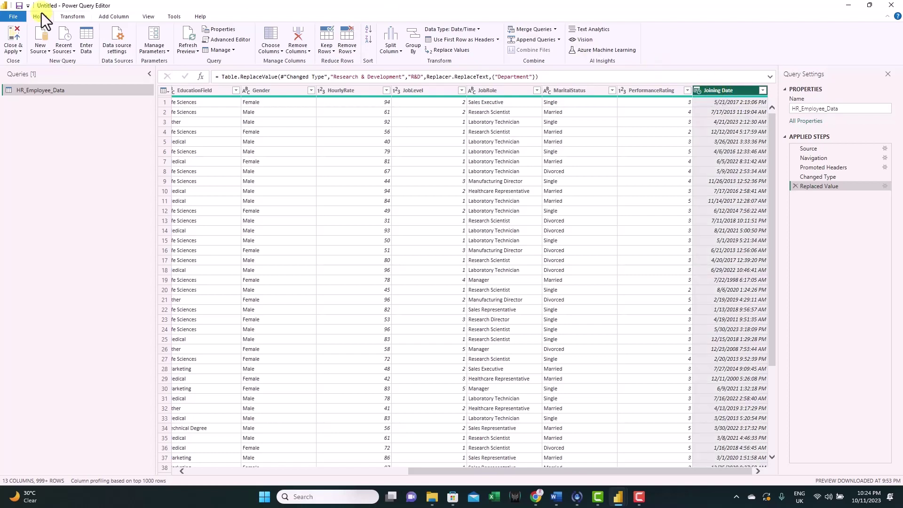
left_click(475, 29)
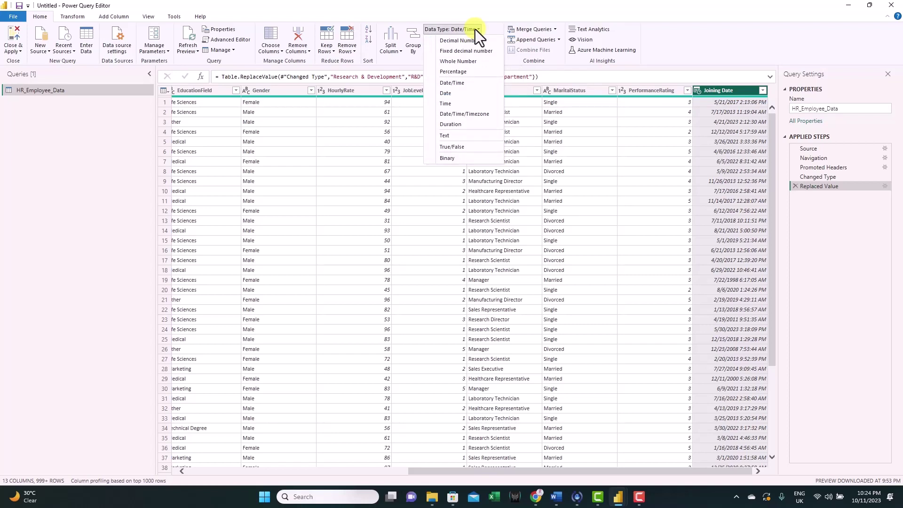
left_click(458, 92)
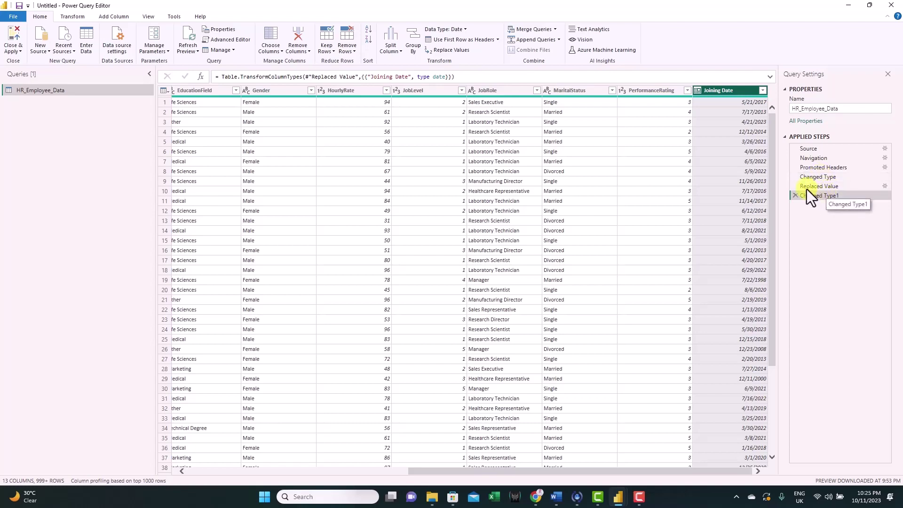
Review each applied step of the HR_Employee_Data query, expanding the formula bar to read the full Changed Type formula
left_click(820, 159)
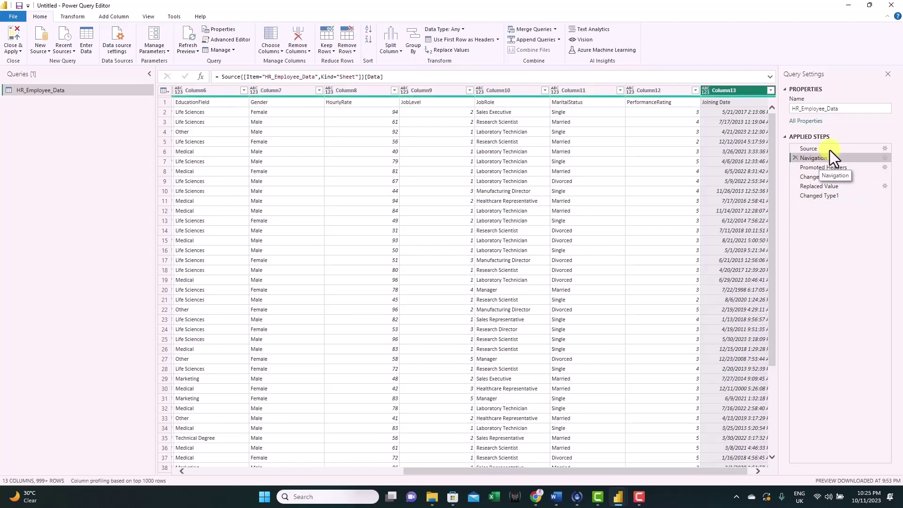
left_click(829, 150)
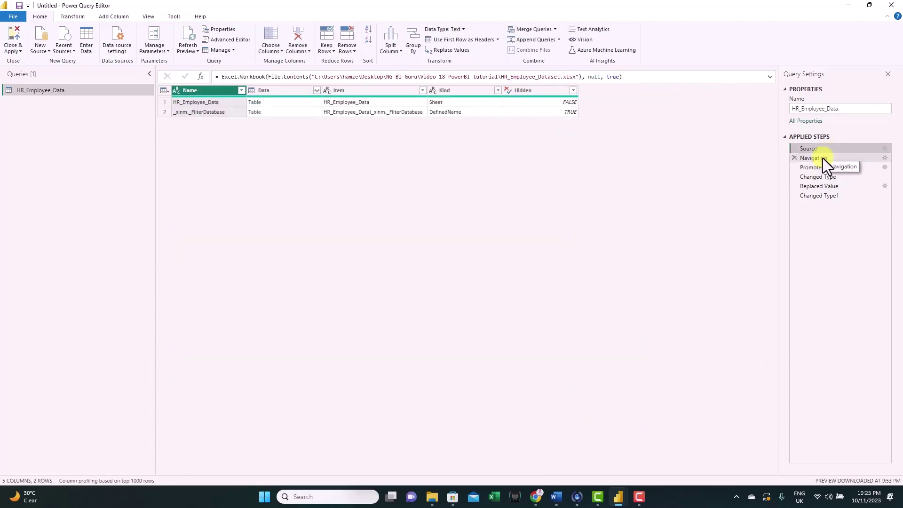
left_click(823, 158)
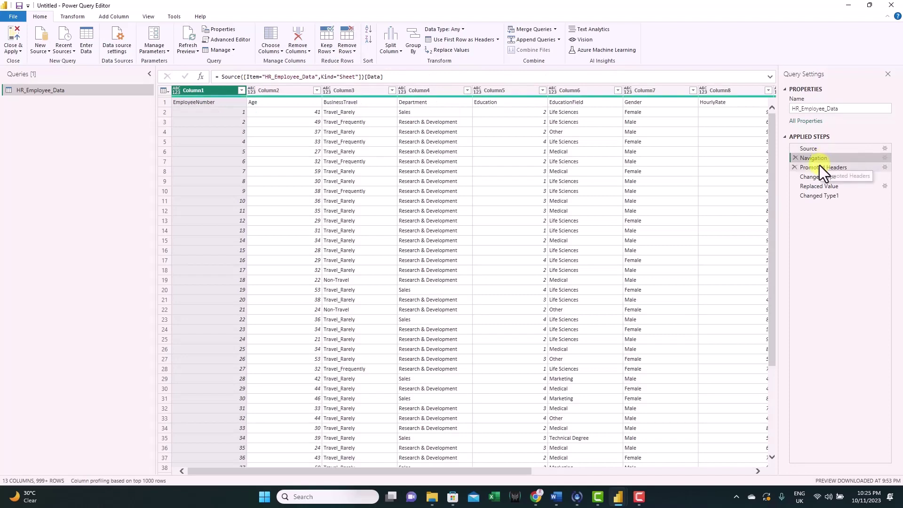
left_click(819, 167)
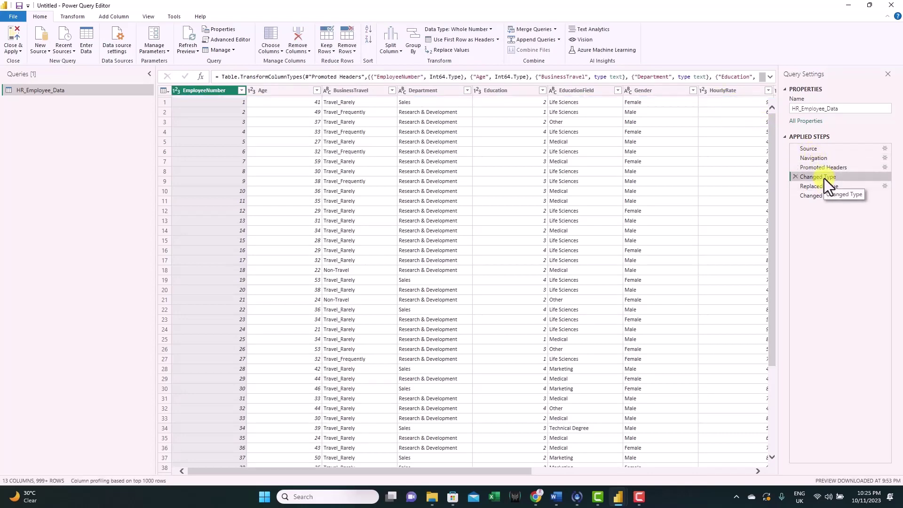
left_click(771, 78)
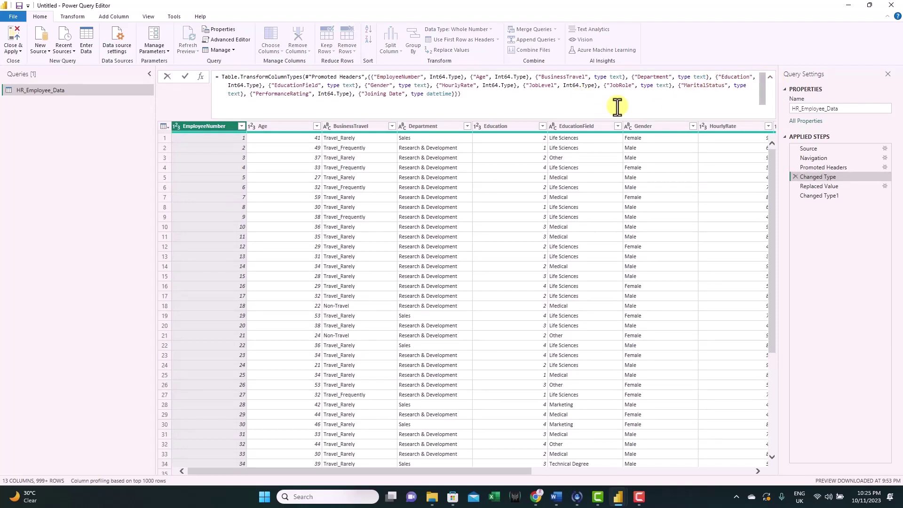
left_click(820, 188)
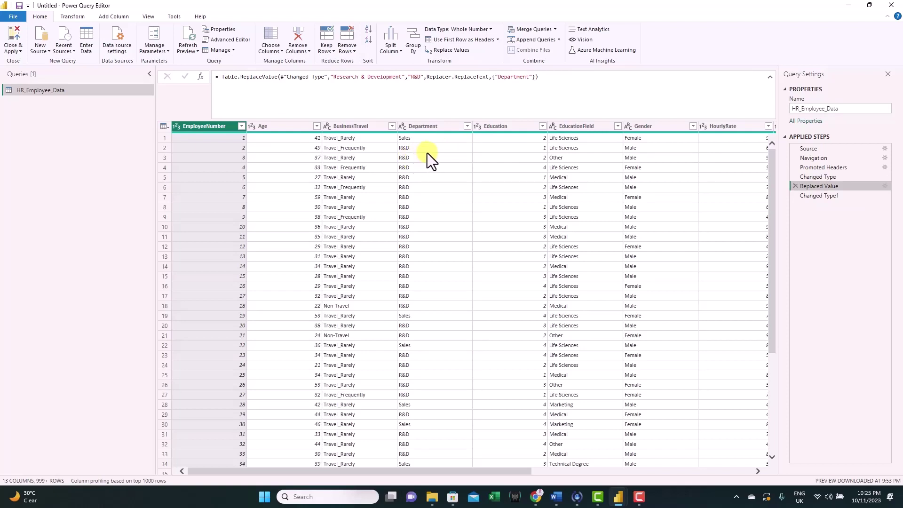
left_click(814, 197)
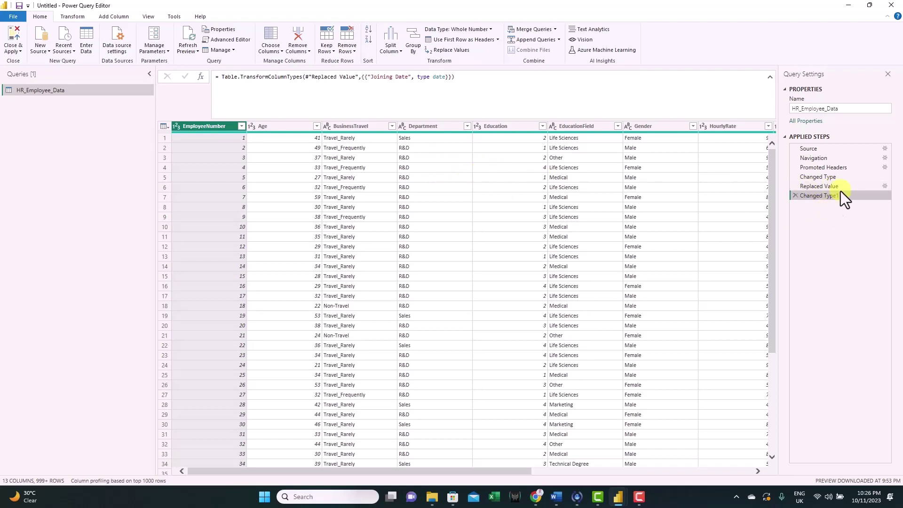
Delete the Replaced Value step from the query, and close the editor with the changes applied
left_click(794, 186)
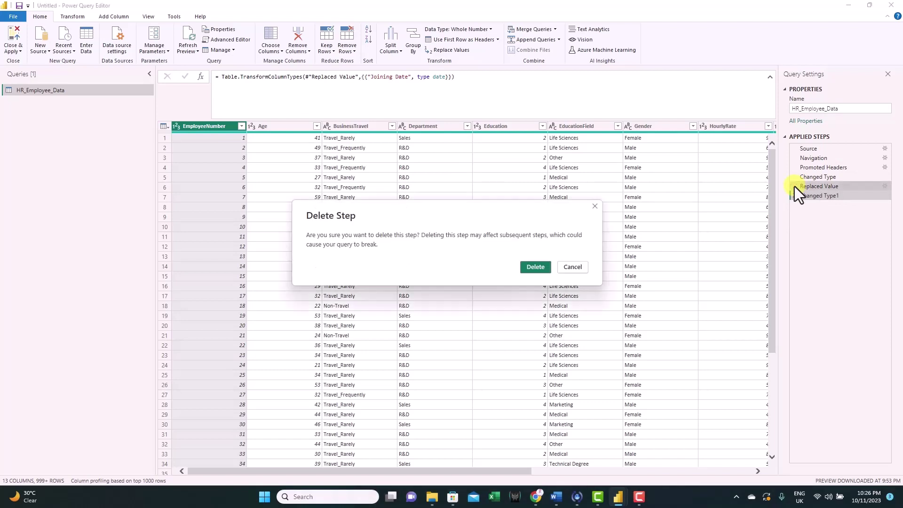
left_click(540, 267)
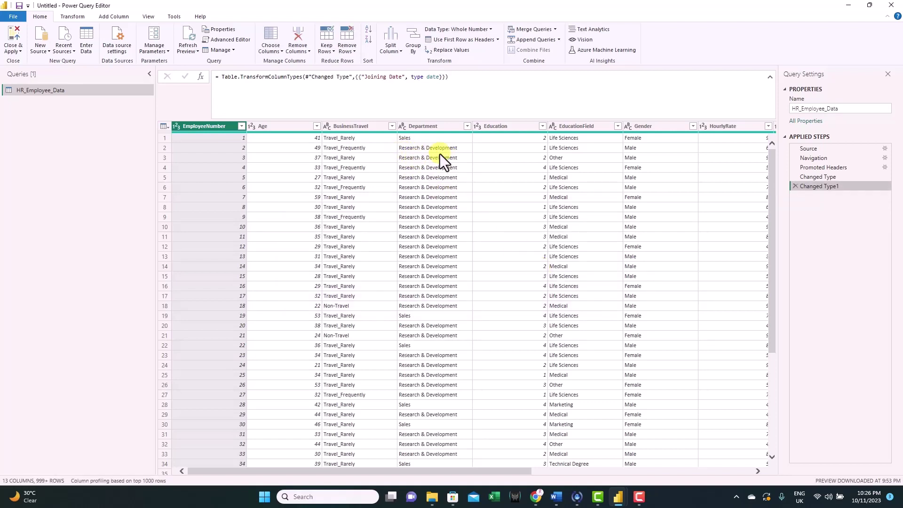
left_click_drag(503, 470, 764, 483)
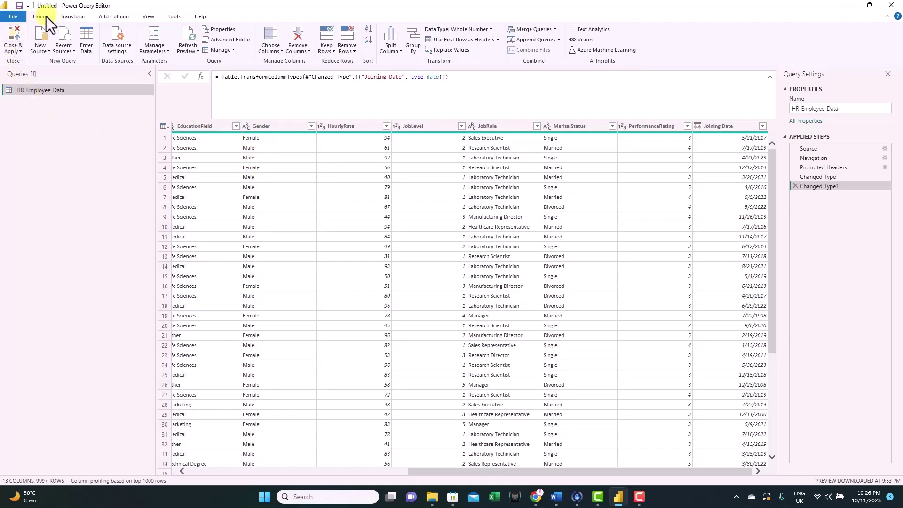
left_click(13, 33)
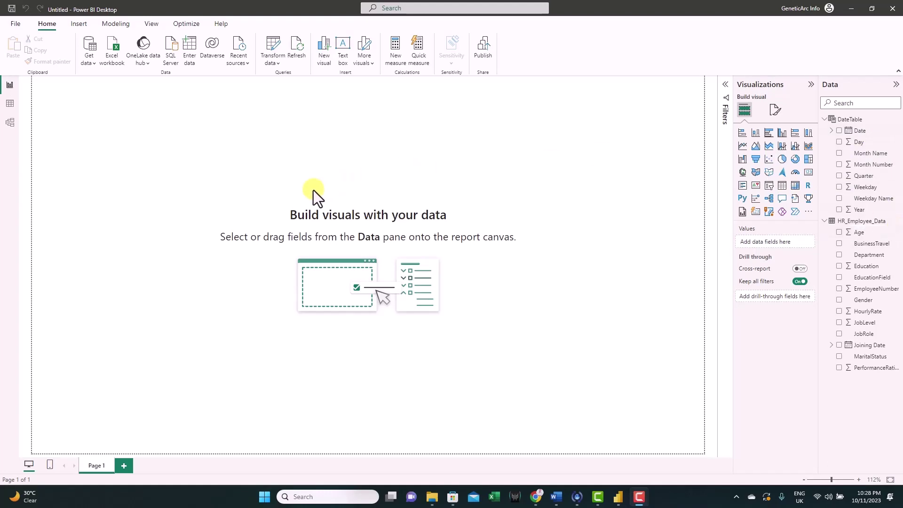
Create a relationship in the data model between Joining Date in HR_Employee_Data and Date in DateTable
left_click(9, 124)
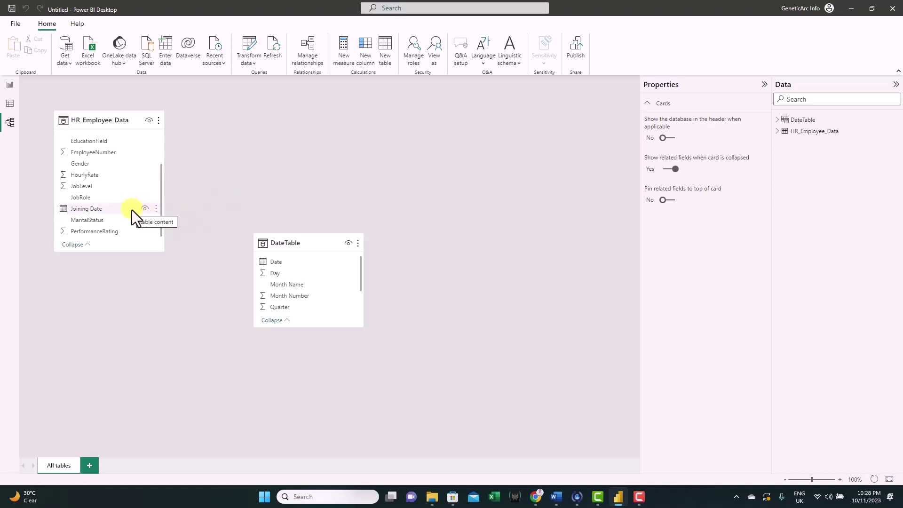
left_click_drag(132, 210, 284, 264)
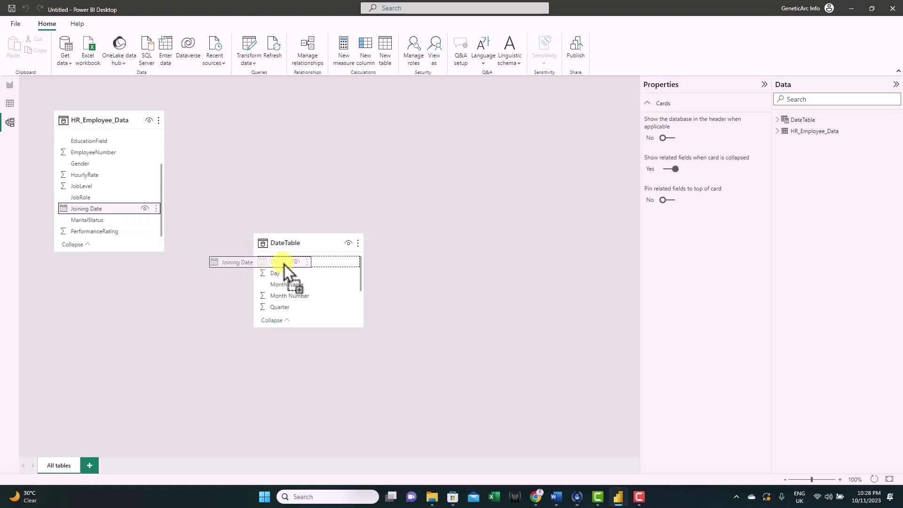
left_click_drag(284, 264, 284, 264)
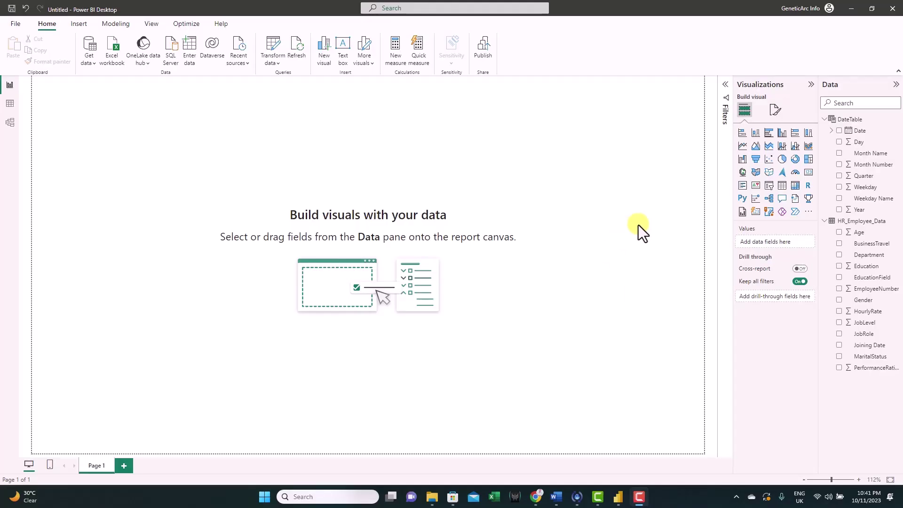
Add a clustered column chart to Page 1, move it down to the page's left edge and enlarge it
left_click(783, 134)
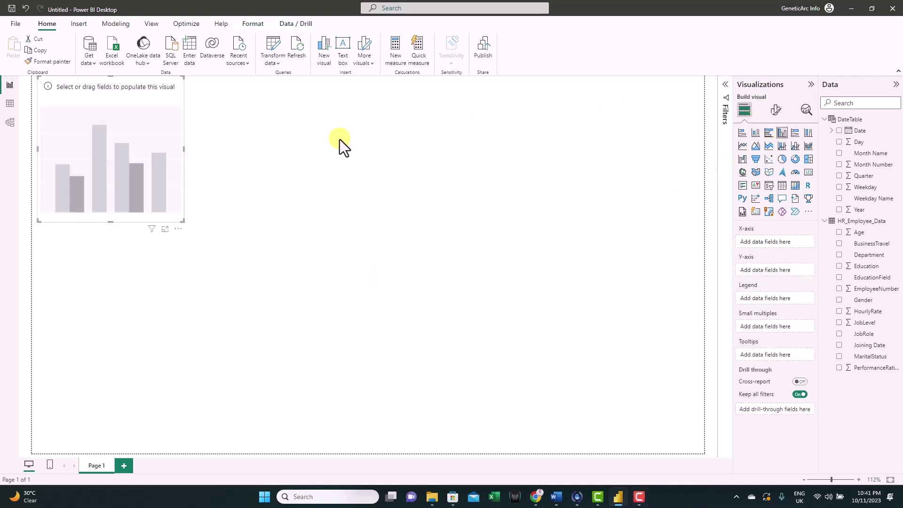
left_click_drag(117, 131, 108, 165)
left_click_drag(178, 257, 227, 302)
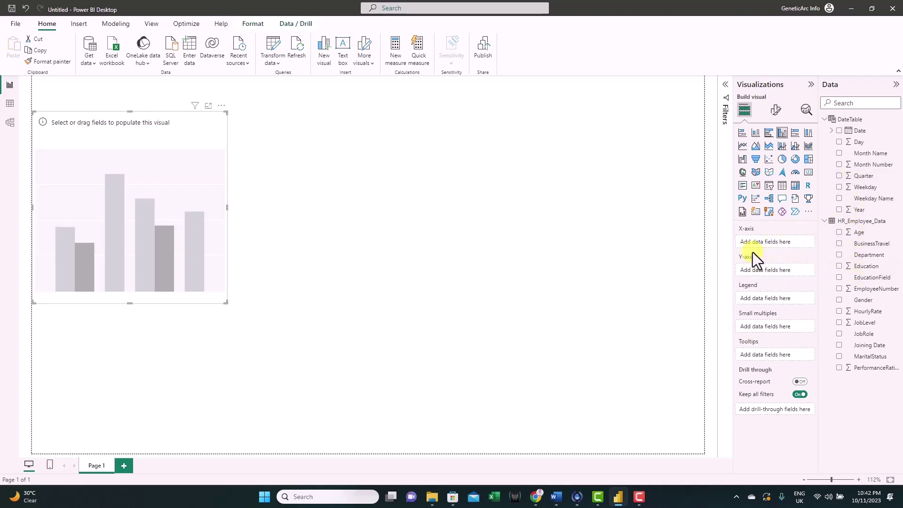
Plot Department on the column chart's X-axis and EmployeeNumber on its Y-axis, aggregated as Count
left_click_drag(867, 258, 787, 243)
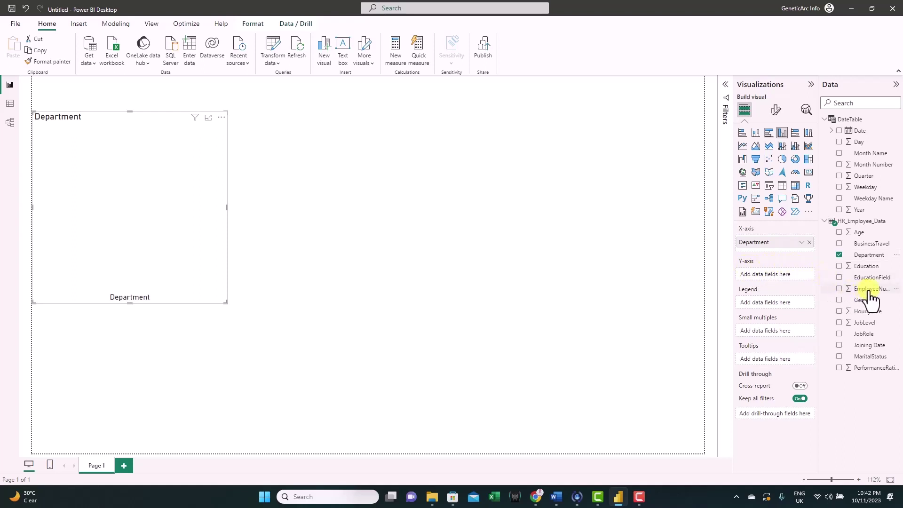
left_click_drag(869, 293, 781, 278)
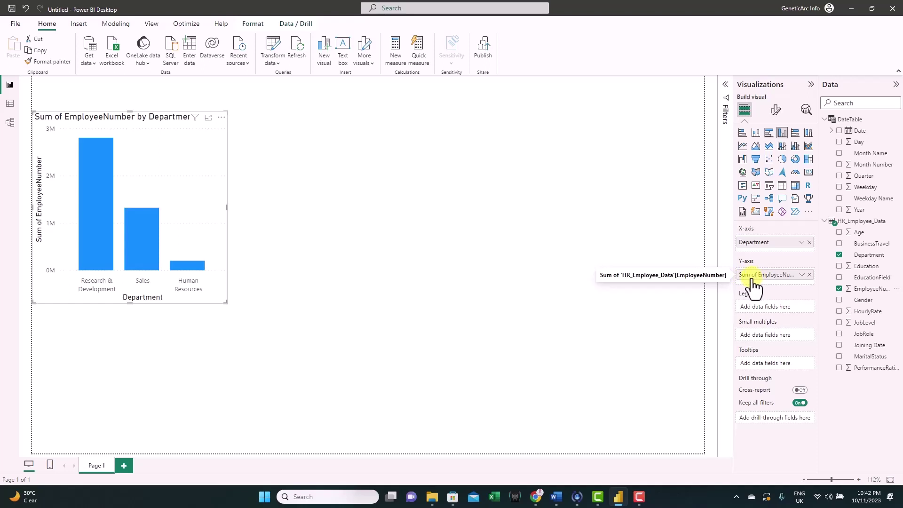
left_click(802, 275)
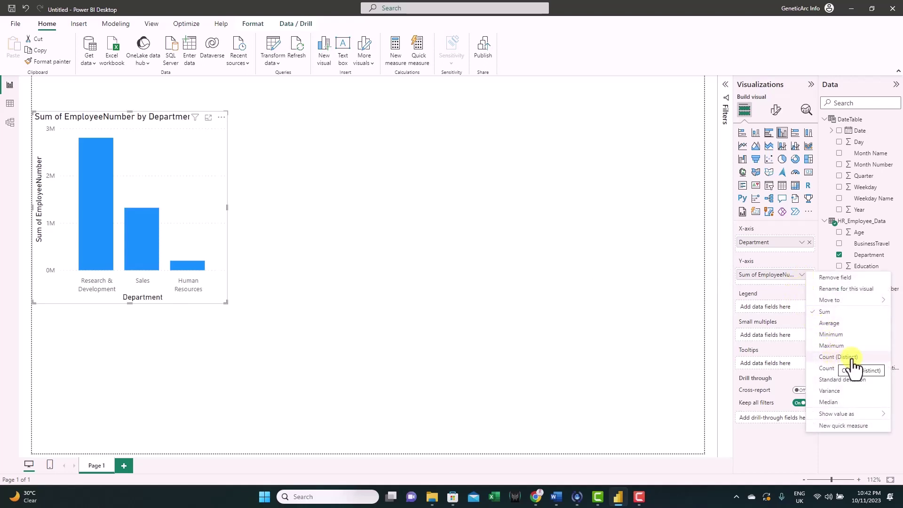
left_click(847, 367)
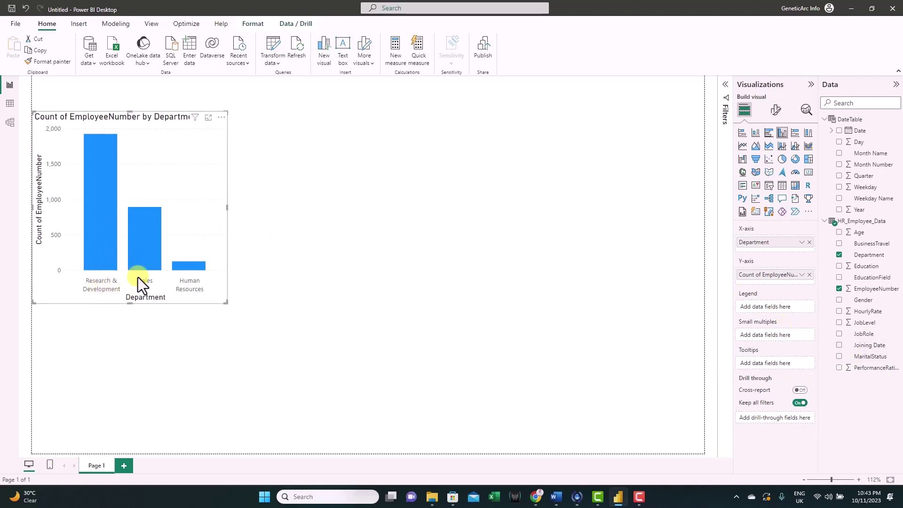
Rename the column chart's Y-axis field as "Number of Employees" and deselect the chart
double_click(765, 277)
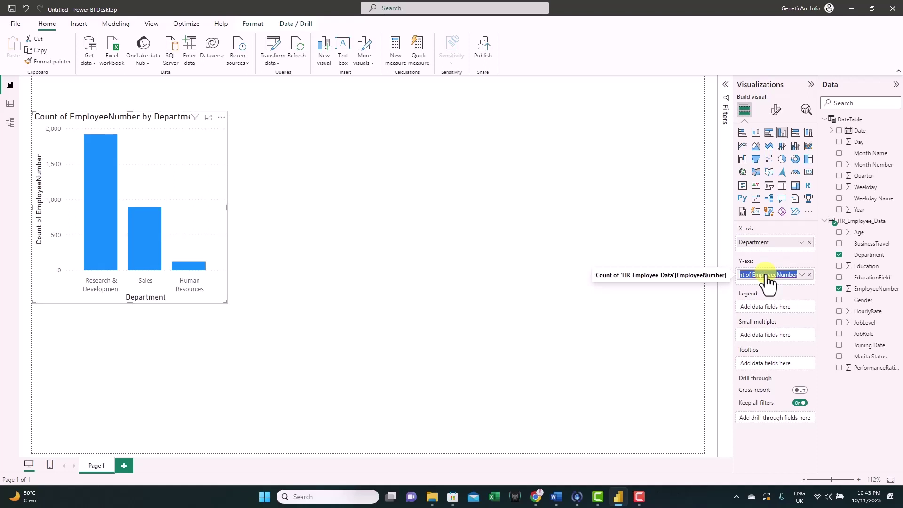
type("Number of Employees")
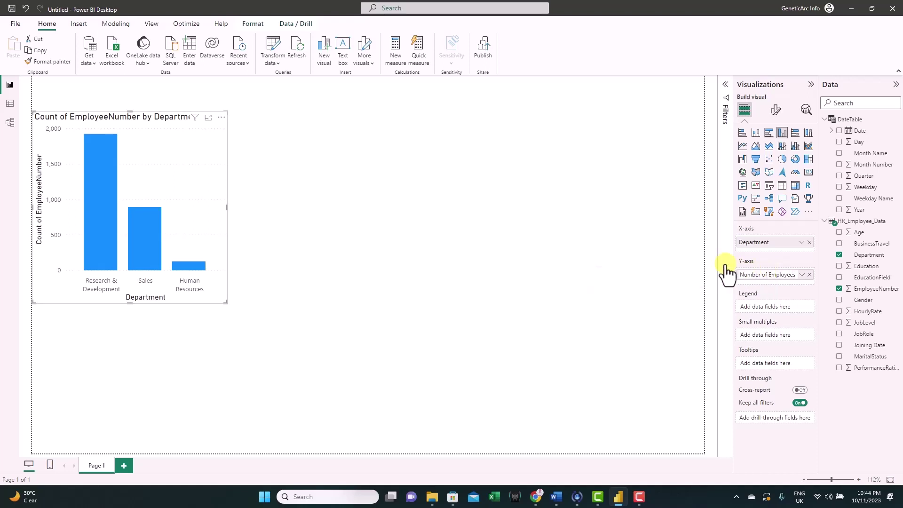
key("Return")
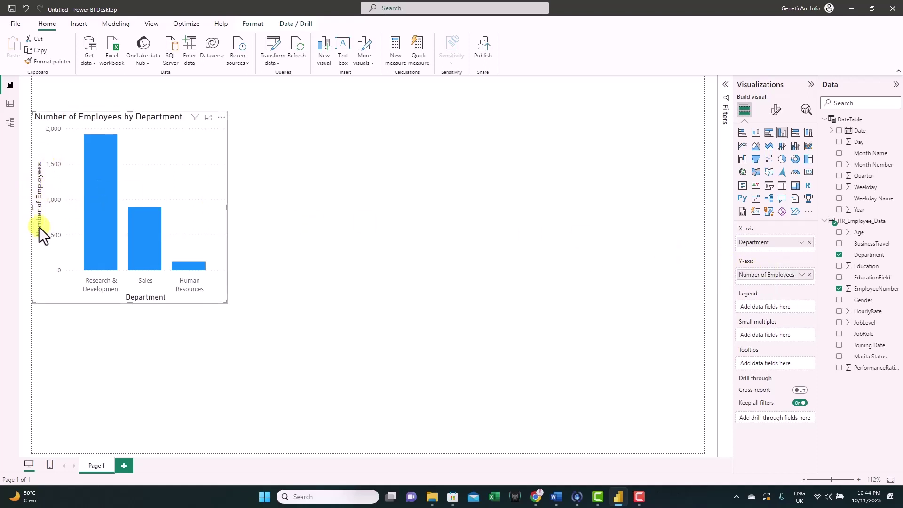
left_click(333, 187)
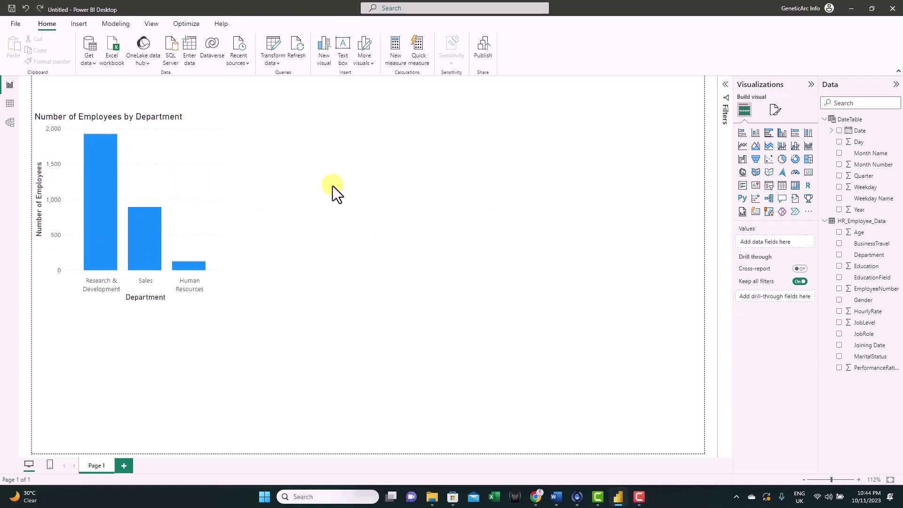
Add a donut chart, place it directly beside the column chart and enlarge it to the same height
left_click(796, 160)
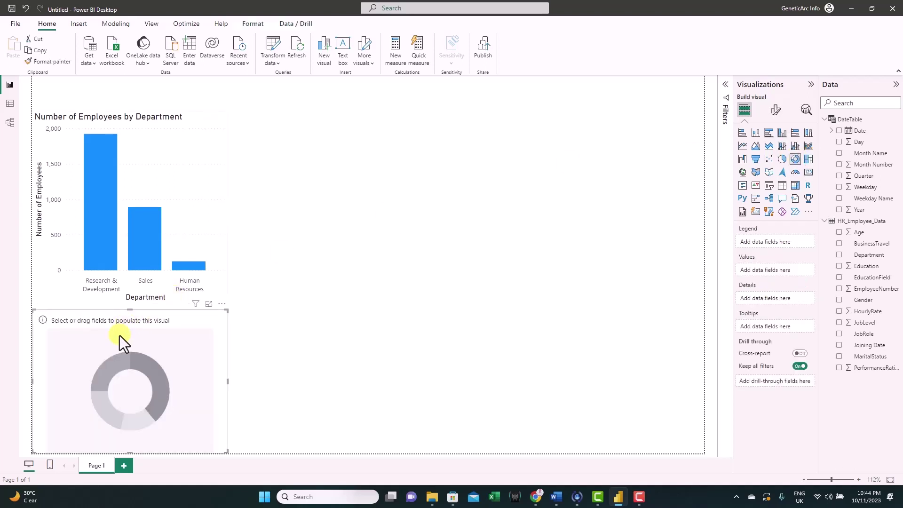
left_click_drag(119, 335, 314, 136)
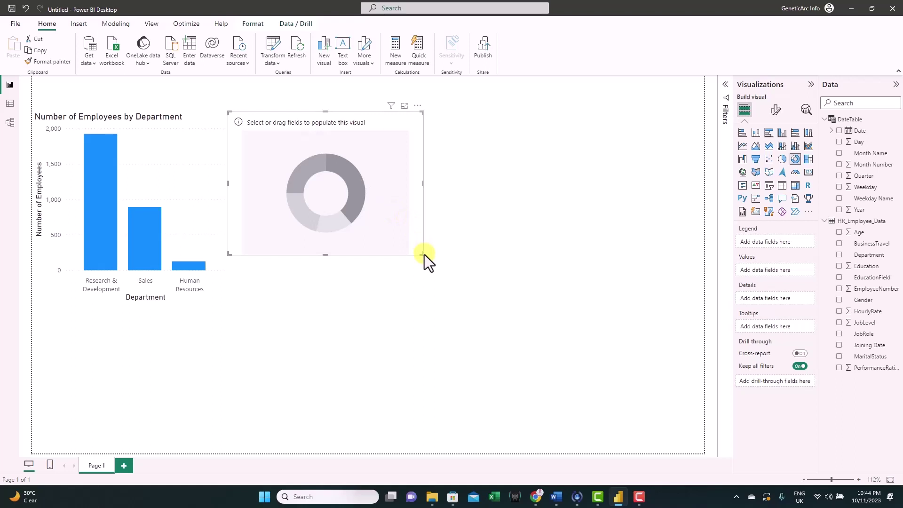
left_click_drag(424, 260, 433, 306)
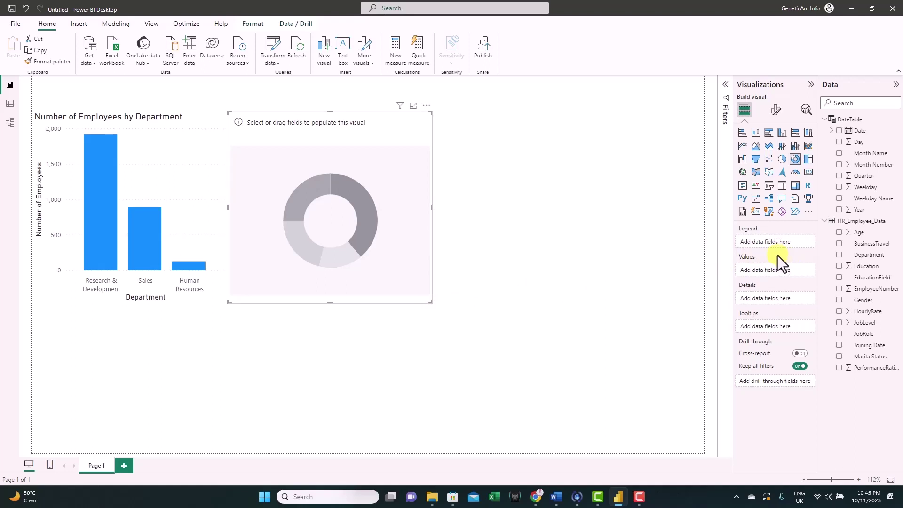
Set the donut chart's legend to Gender and MaritalStatus, with EmployeeNumber as its values aggregated as Count (Distinct)
left_click_drag(863, 300, 786, 242)
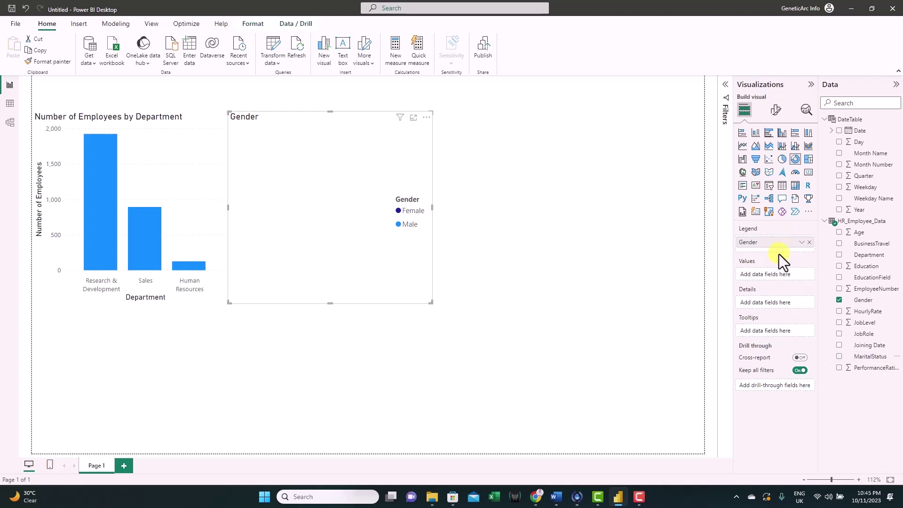
left_click_drag(871, 356, 793, 246)
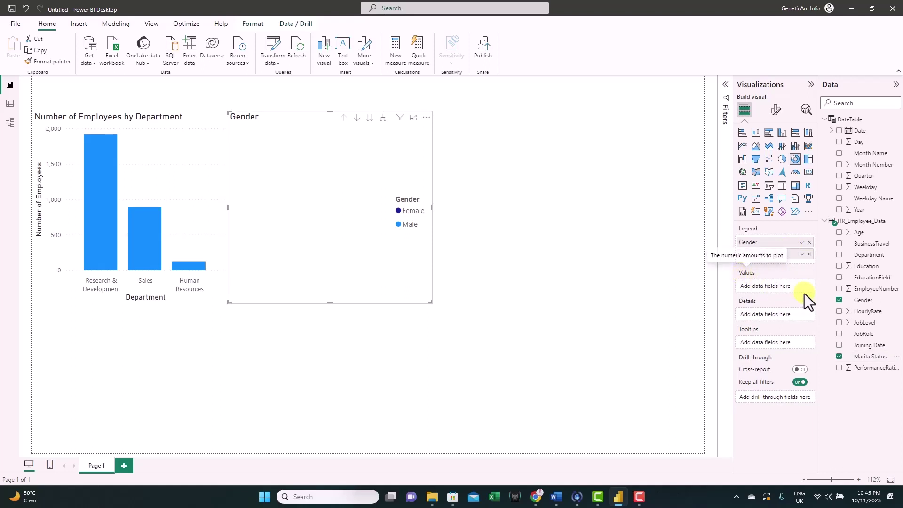
left_click_drag(864, 288, 792, 288)
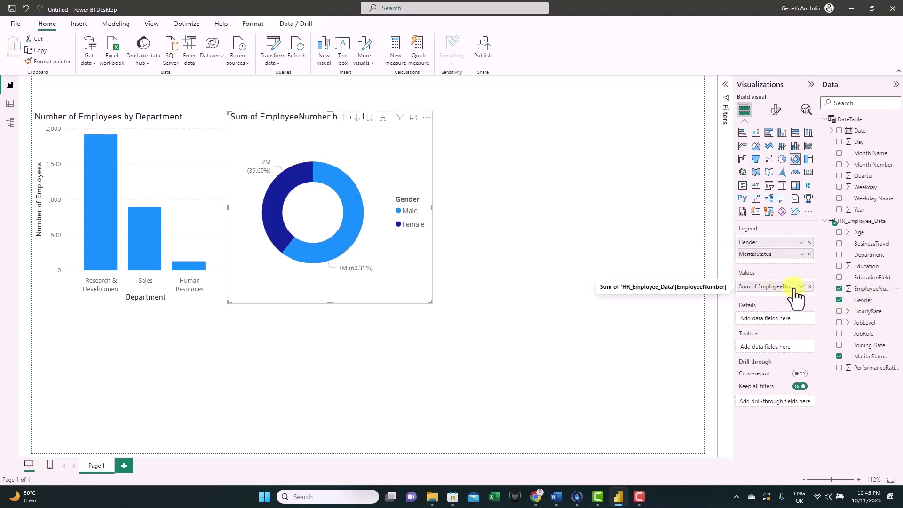
left_click(802, 287)
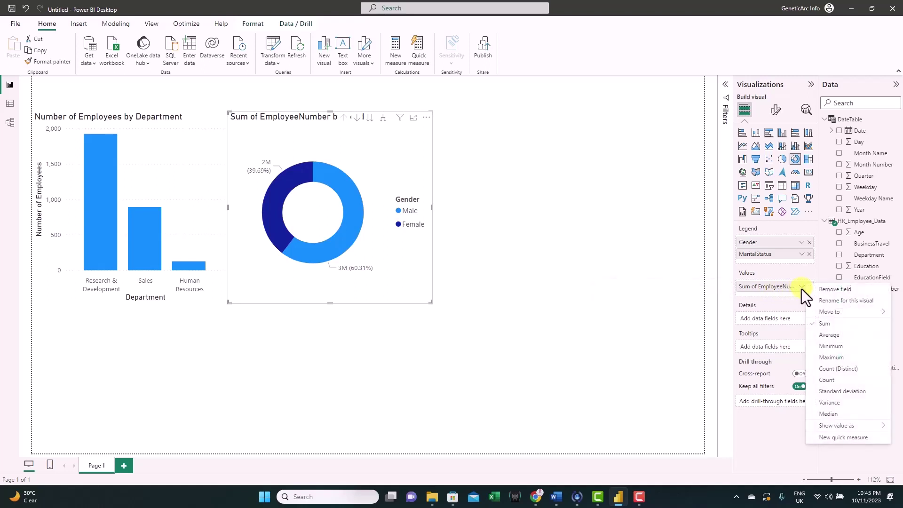
left_click(835, 368)
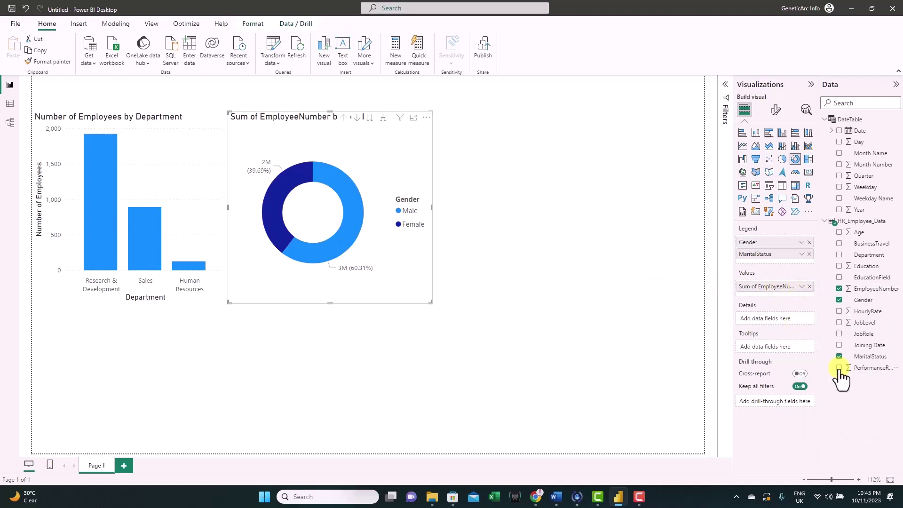
Rename the donut chart's values field as "Employees Number"
double_click(760, 286)
type("Empl")
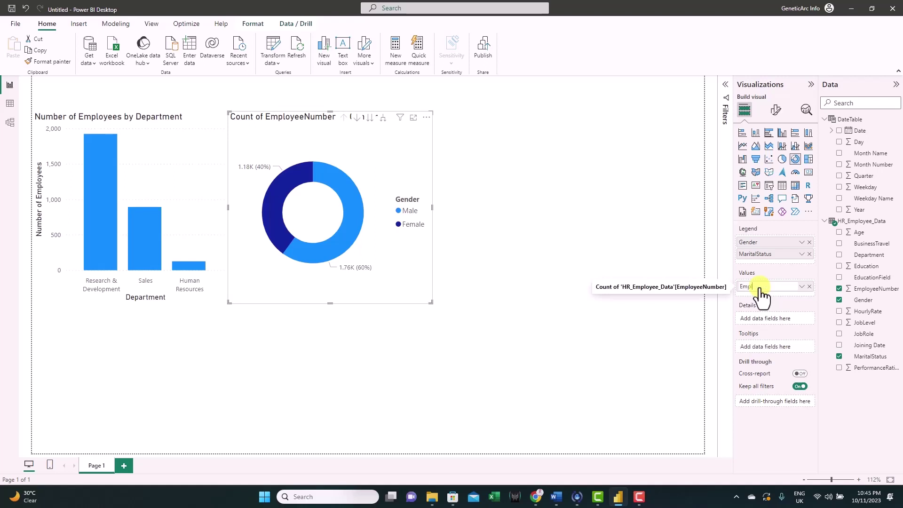
type("oyees Number")
key("Return")
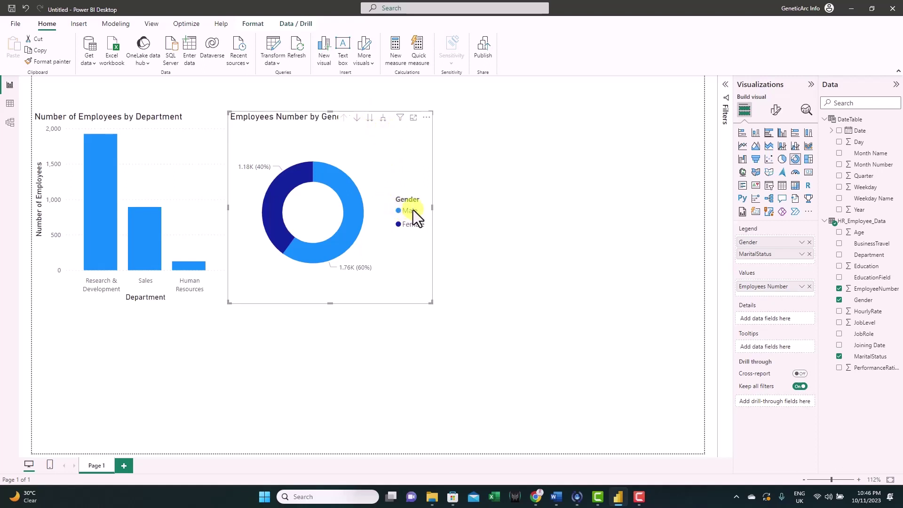
Expand the donut chart to the MaritalStatus level, return it to the Gender level and deselect it
left_click(383, 120)
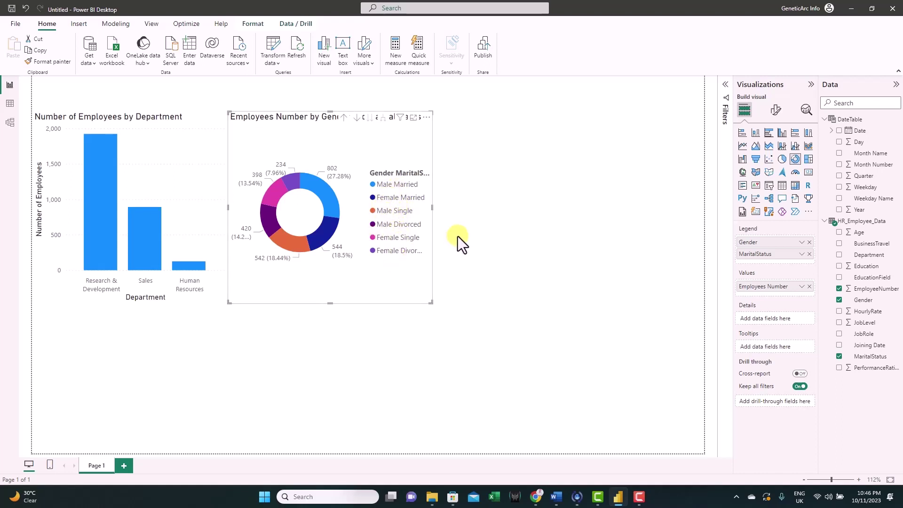
left_click(345, 117)
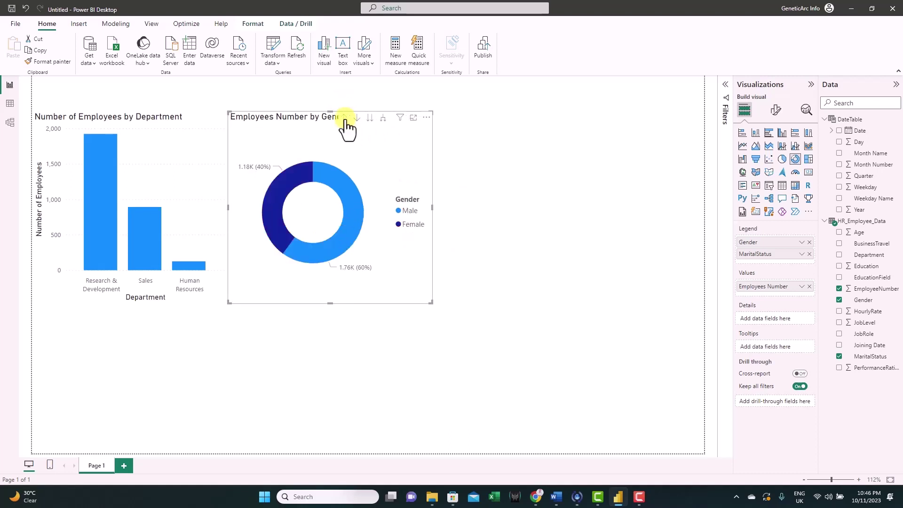
left_click(482, 226)
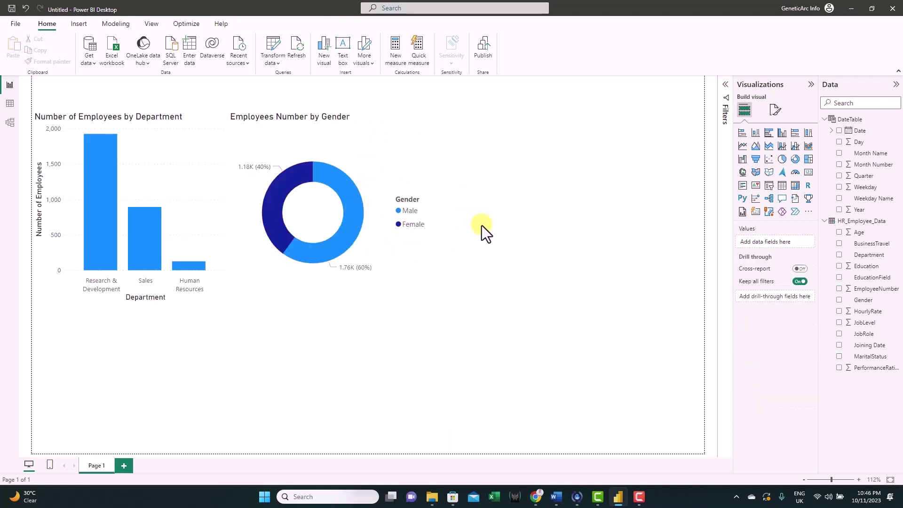
Add a line chart, place it directly beside the donut chart and enlarge it to the page's right edge at the same height
left_click(743, 145)
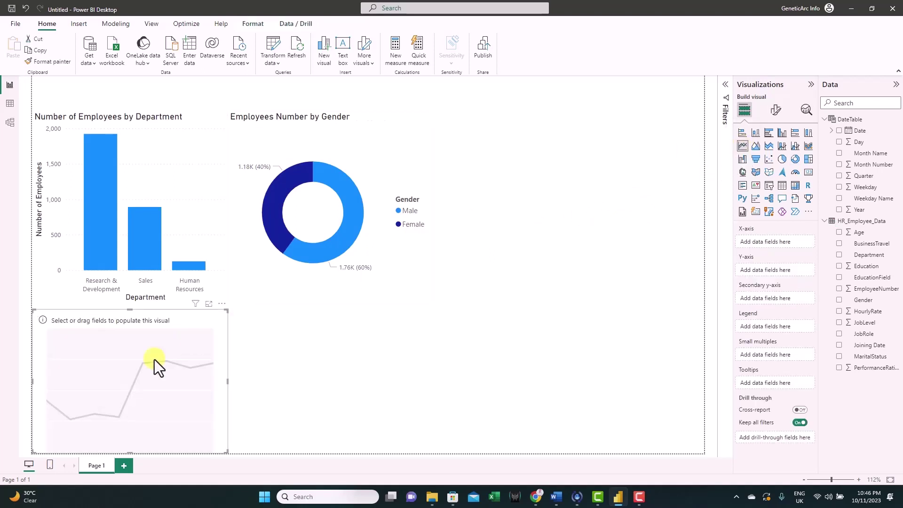
left_click_drag(142, 368, 546, 171)
left_click_drag(629, 255, 703, 303)
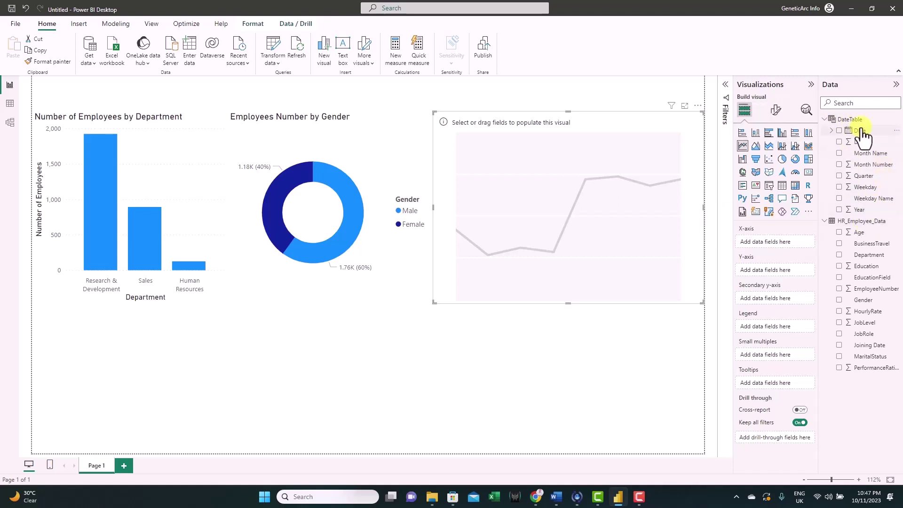
Plot DateTable's Date on the line chart's X-axis and EmployeeNumber on its Y-axis, aggregated as Count (Distinct)
left_click_drag(862, 132, 780, 244)
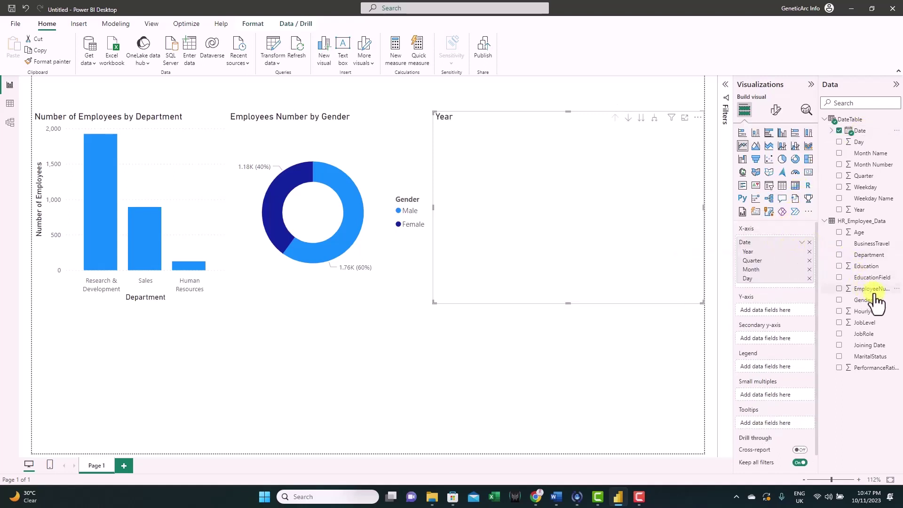
left_click_drag(875, 293, 795, 315)
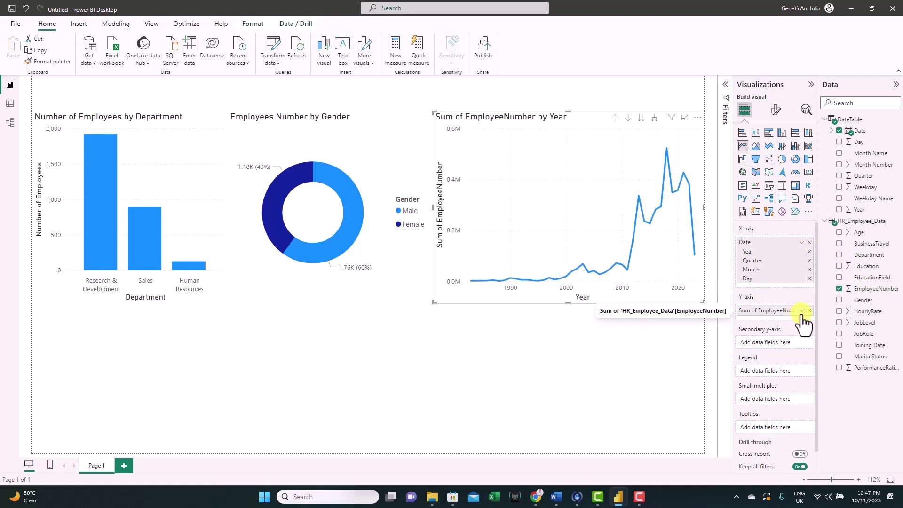
left_click(802, 312)
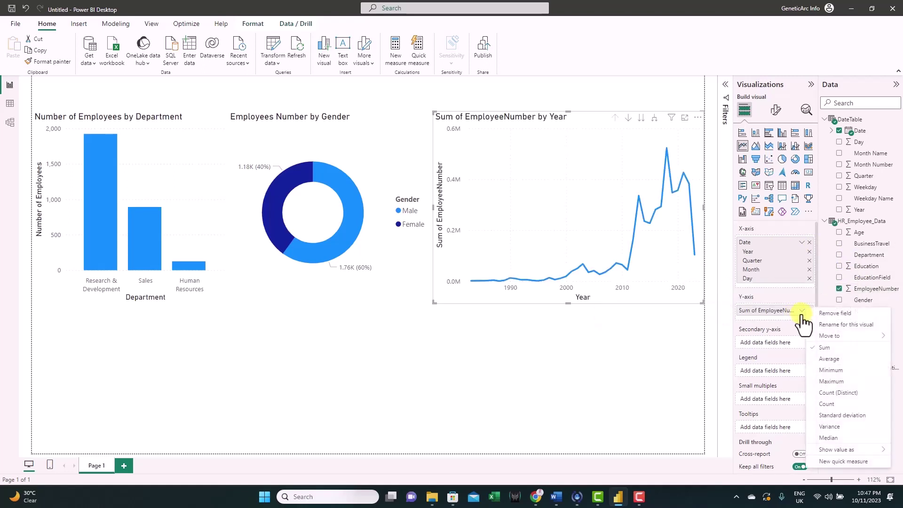
left_click(836, 393)
Rename the line chart's Y-axis field as "Employees Number" and deselect the chart
double_click(771, 312)
type("Em")
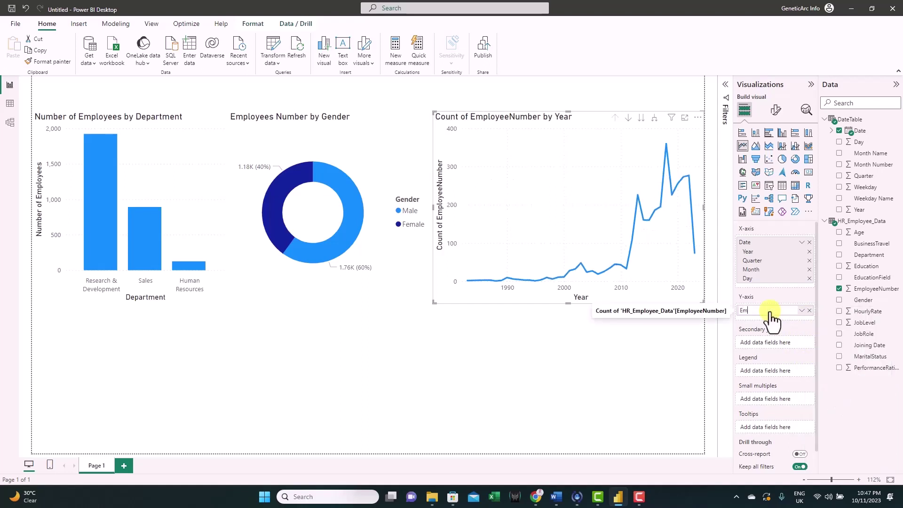
type("ployees Number")
key("Return")
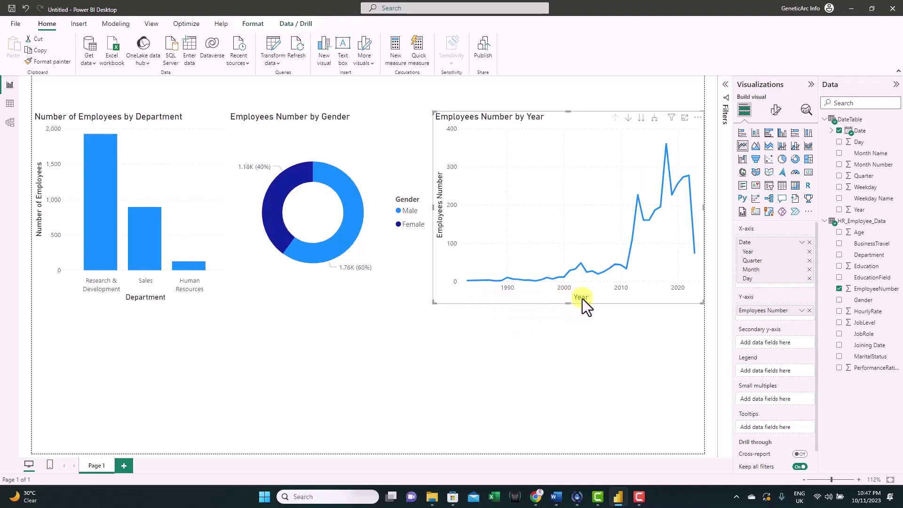
left_click(448, 331)
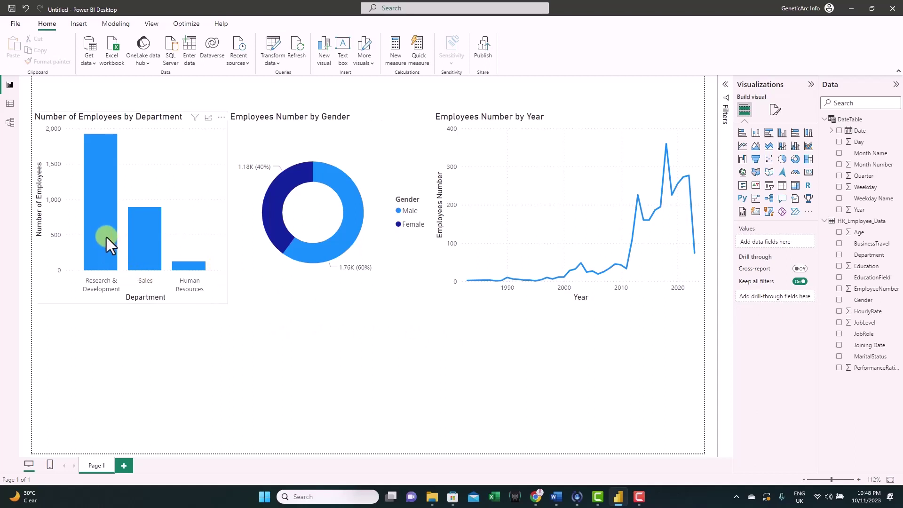
Examine how selecting the Research & Development column cross-filters the other charts, and clear the selection
mouse_move(97, 266)
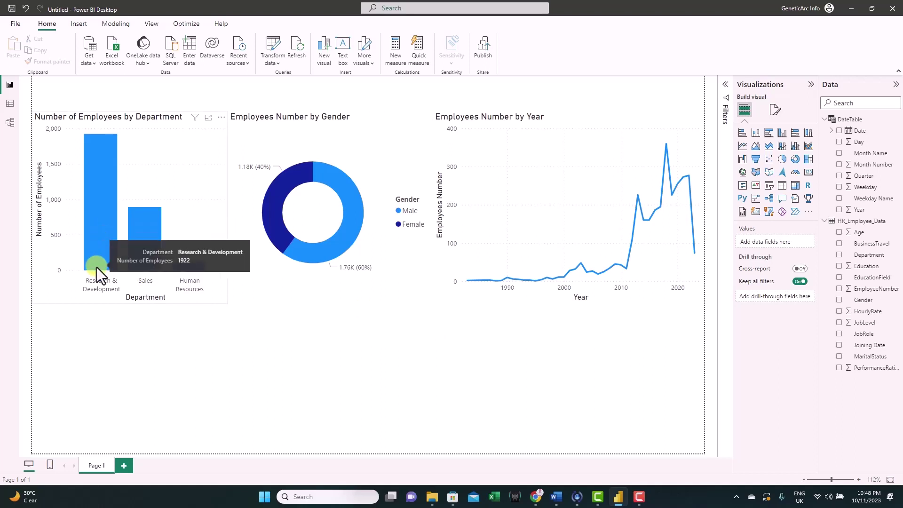
left_click(94, 189)
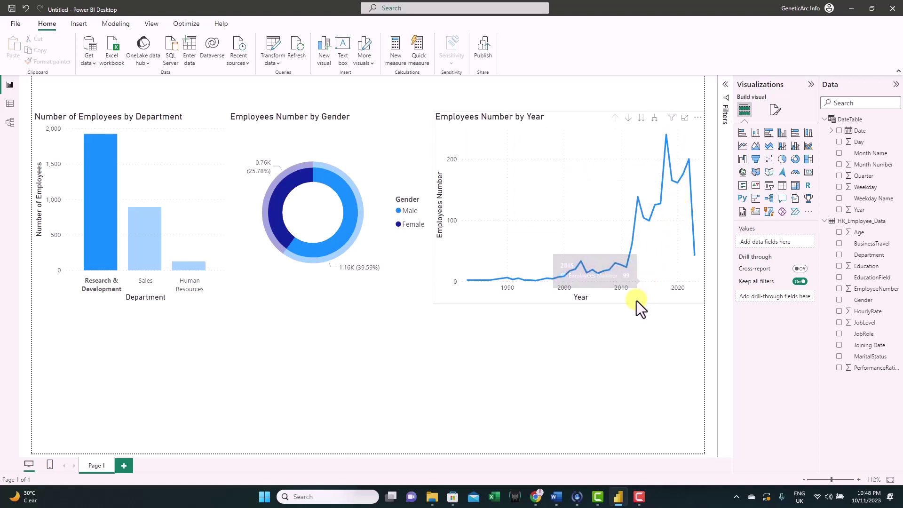
left_click(95, 227)
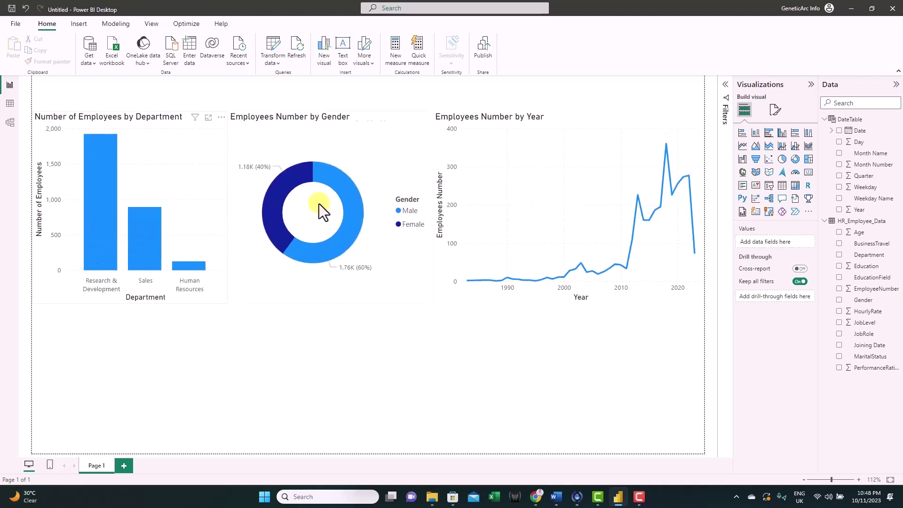
mouse_move(622, 157)
Add a table stretched across the full page width below the charts, listing EmployeeNumber with Don't summarize
left_click(783, 186)
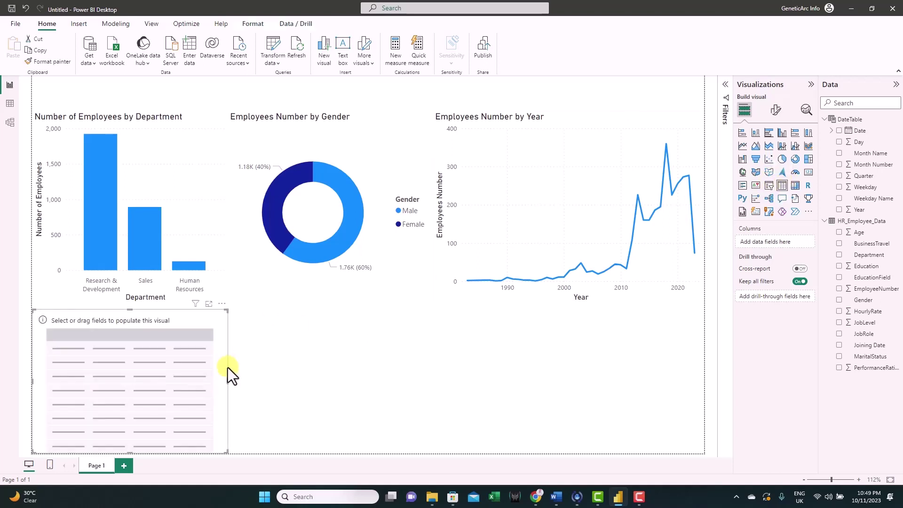
left_click_drag(228, 382, 713, 395)
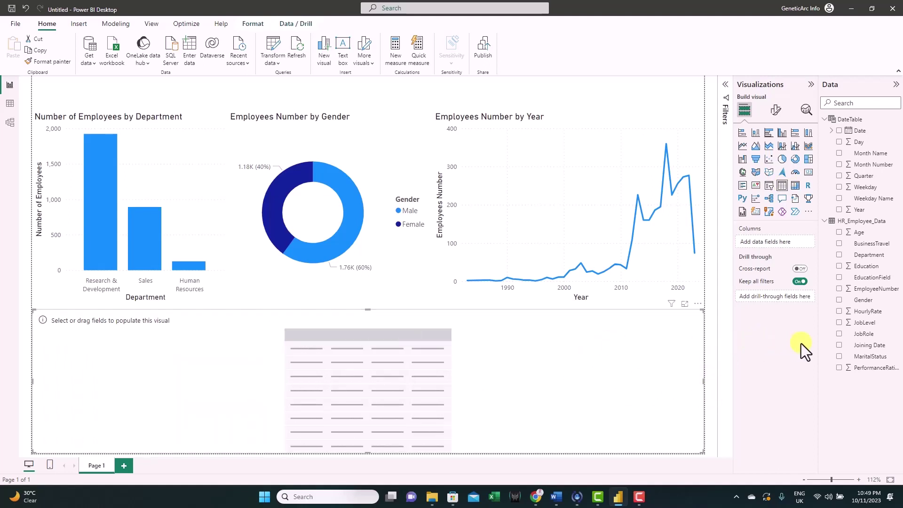
left_click(839, 289)
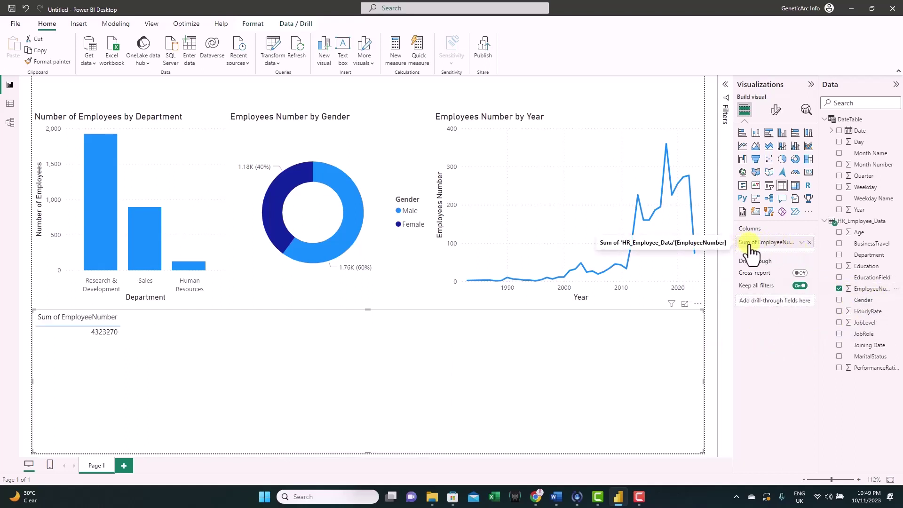
left_click(800, 242)
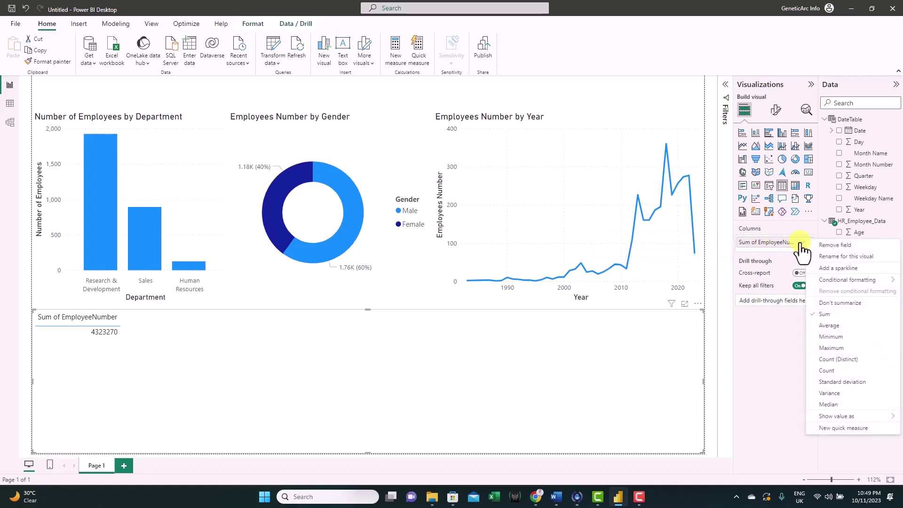
left_click(824, 310)
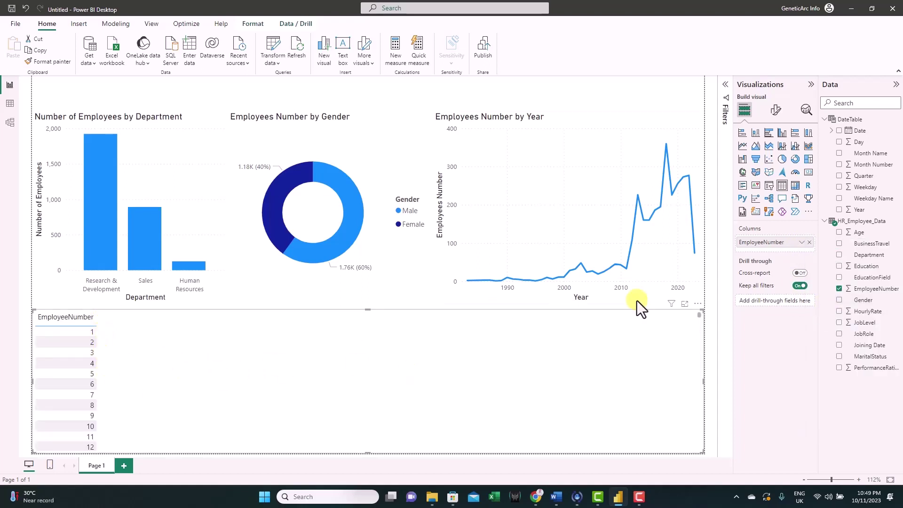
Add Gender, Department, BusinessTravel, EducationField, JobRole and MaritalStatus to the table as columns, in that order
left_click(839, 301)
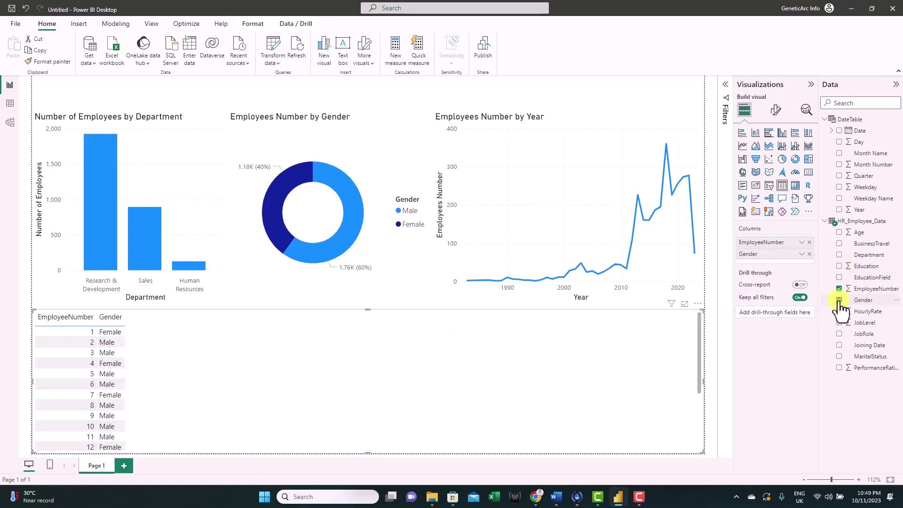
left_click(839, 255)
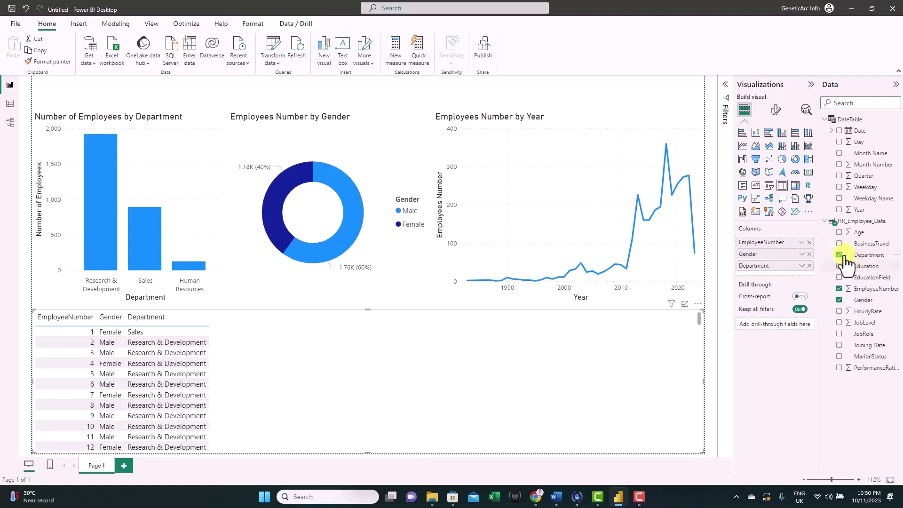
left_click(840, 244)
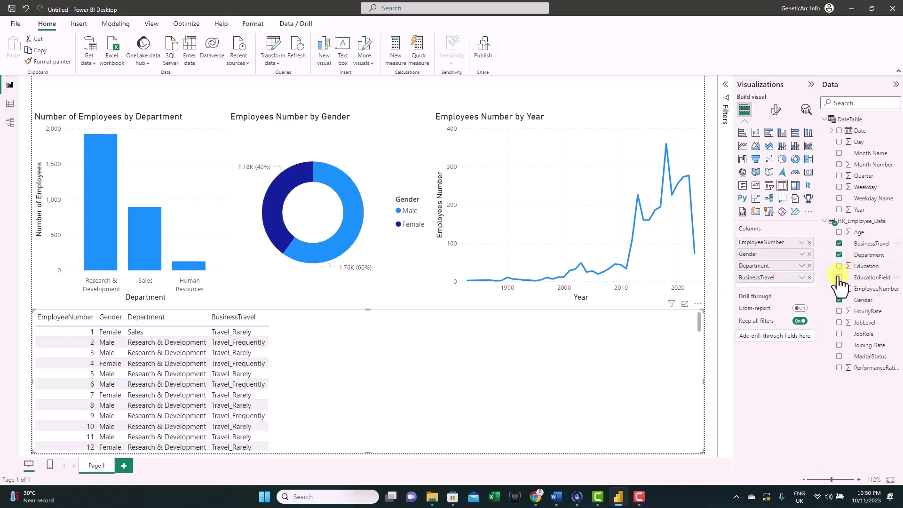
left_click(839, 278)
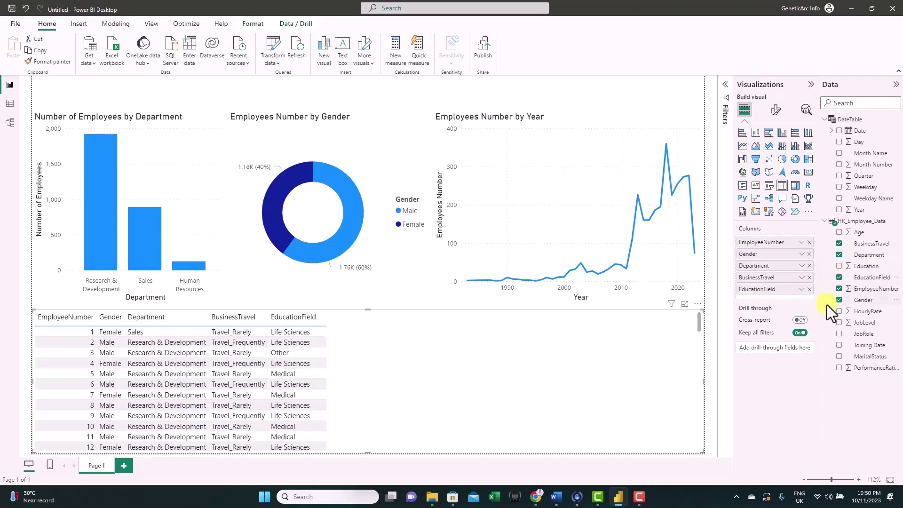
left_click(842, 337)
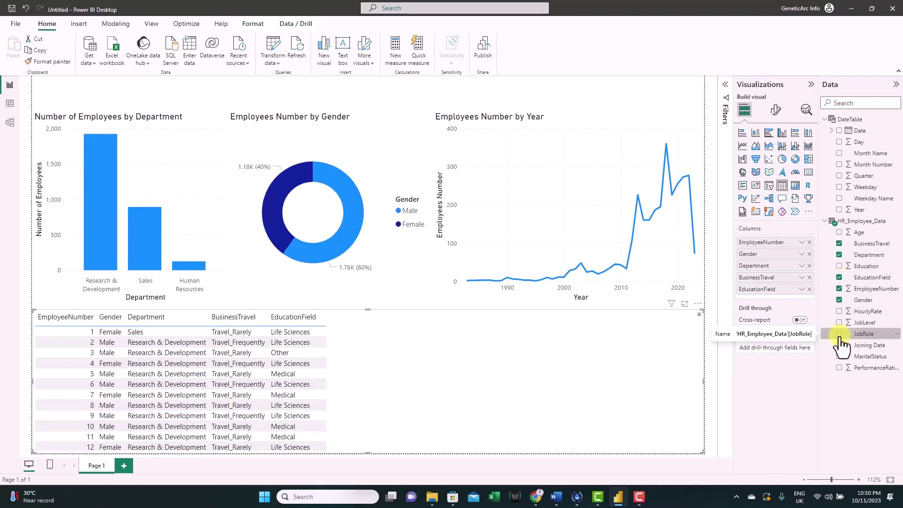
left_click(840, 335)
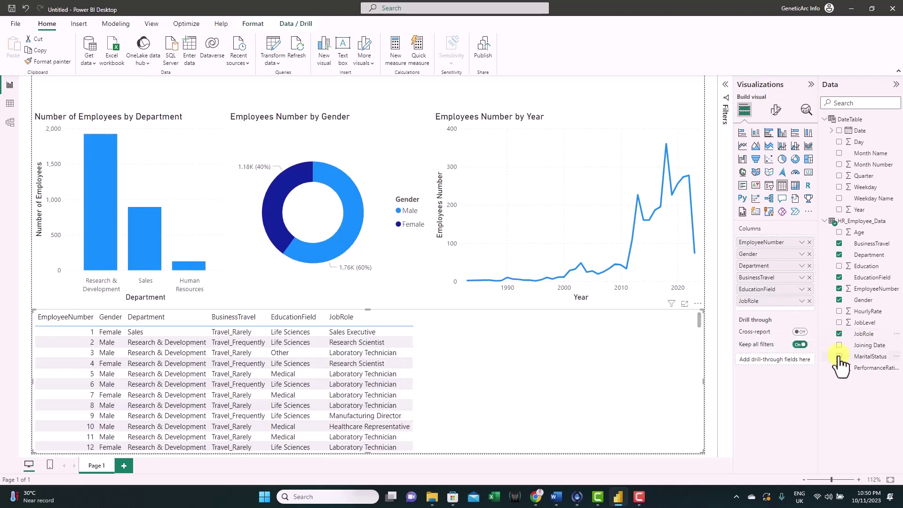
left_click(840, 357)
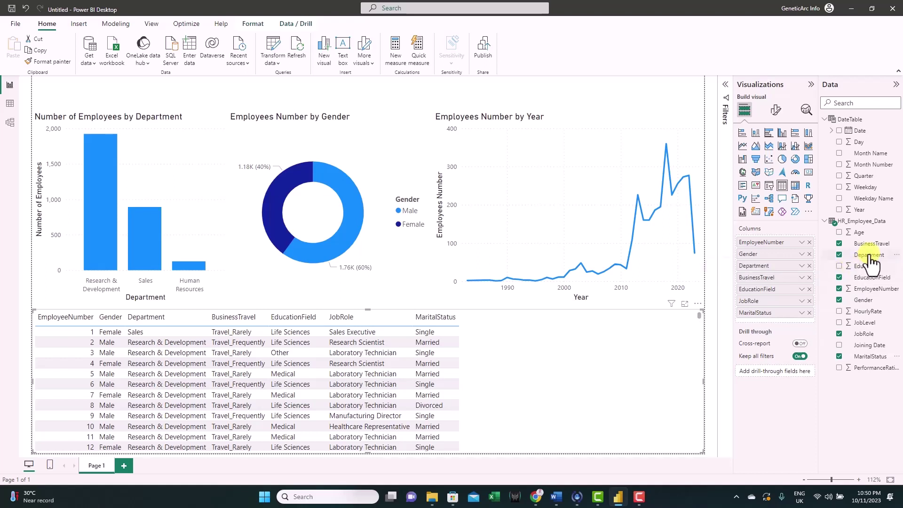
Append the numeric fields Age, PerformanceRating and JobLevel to the table's columns
left_click(840, 233)
left_click(840, 368)
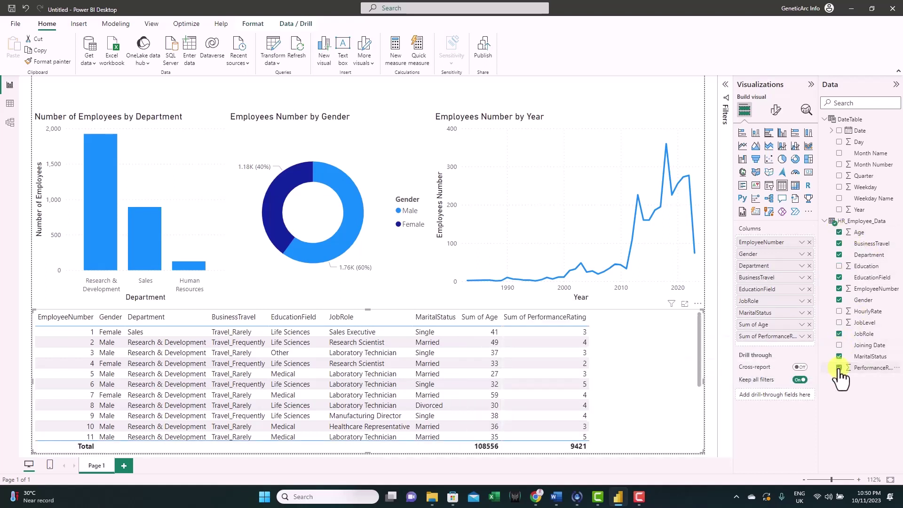
left_click(840, 323)
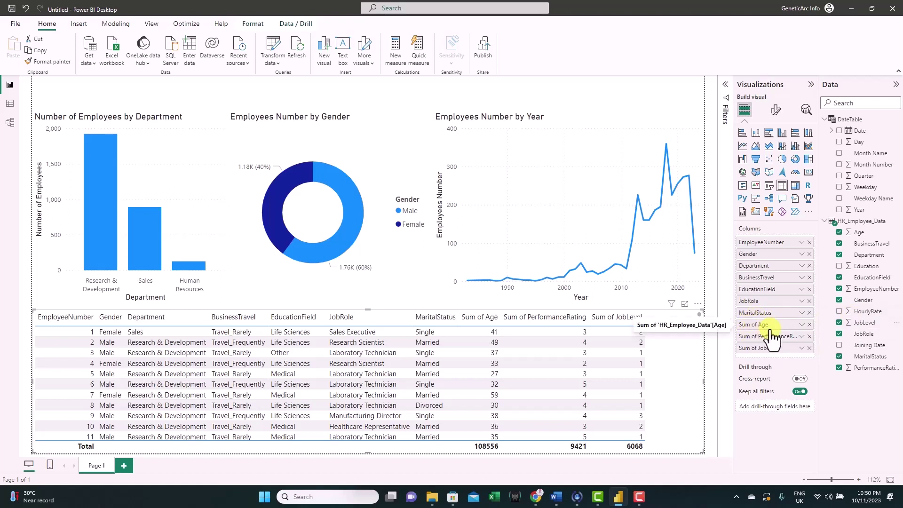
Set Age, PerformanceRating and JobLevel in the detail table to Don't summarize, and deselect the table
left_click(802, 325)
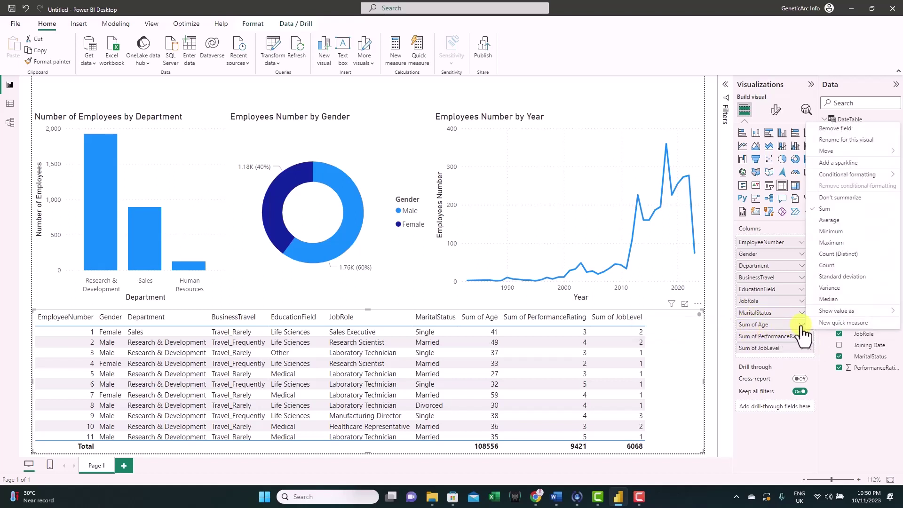
left_click(842, 197)
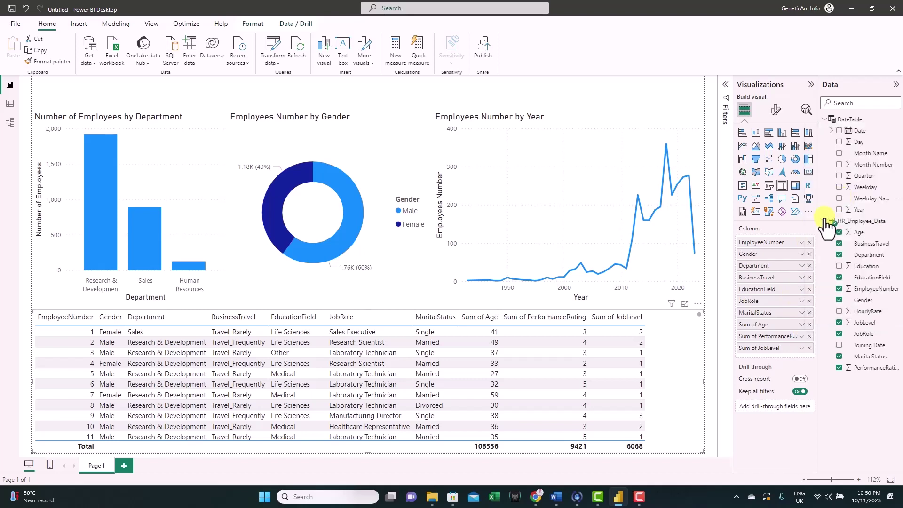
left_click(802, 337)
left_click(842, 210)
left_click(802, 349)
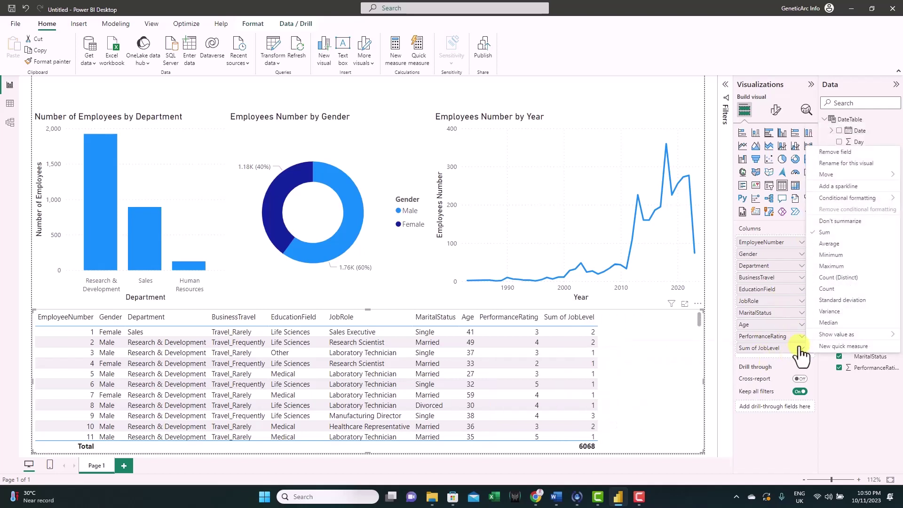
left_click(784, 221)
left_click(236, 98)
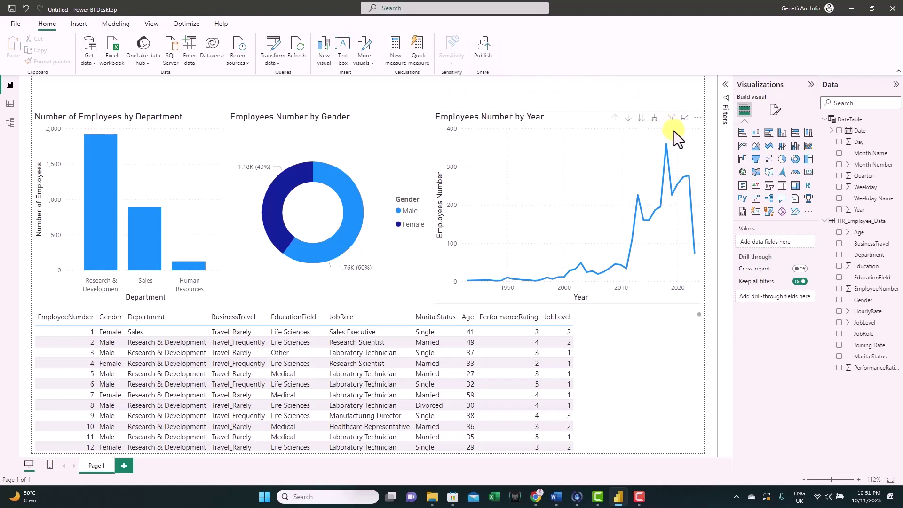
Add a slicer on the Department field and test it by filtering on Human Resources and Research & Development
left_click(769, 186)
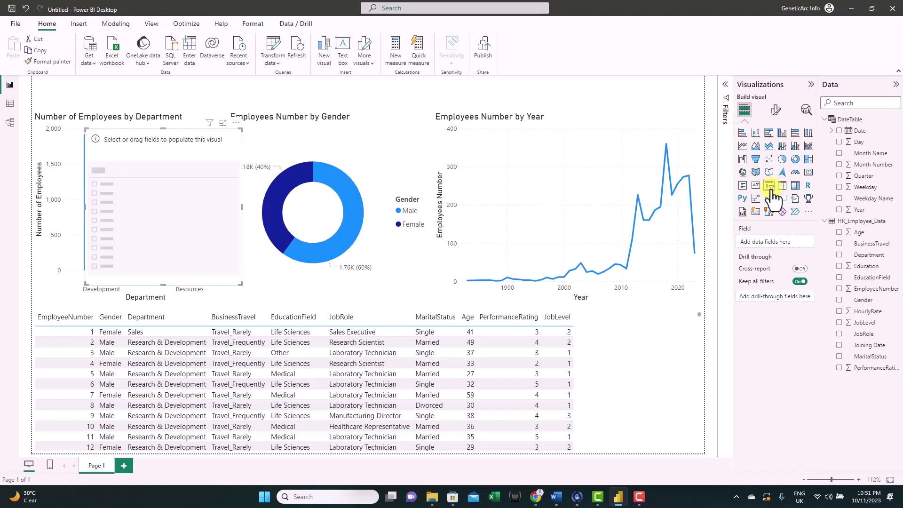
left_click(839, 255)
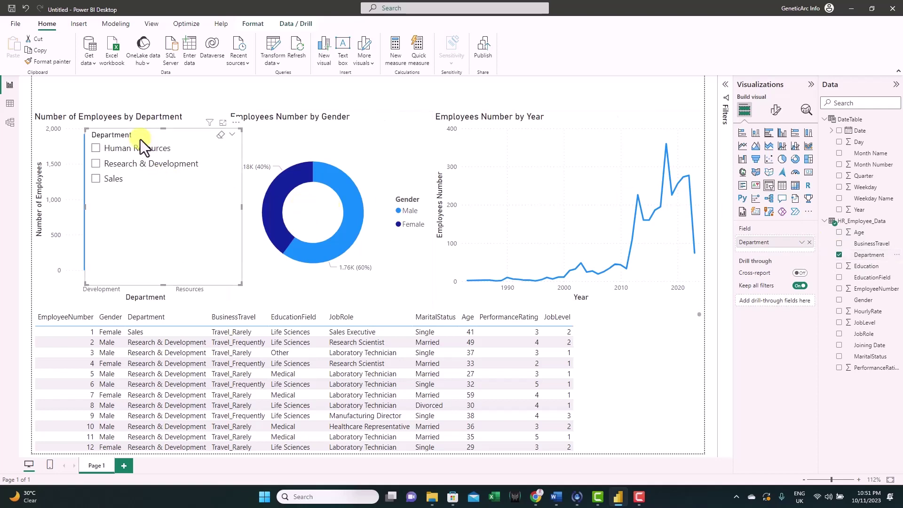
left_click(97, 149)
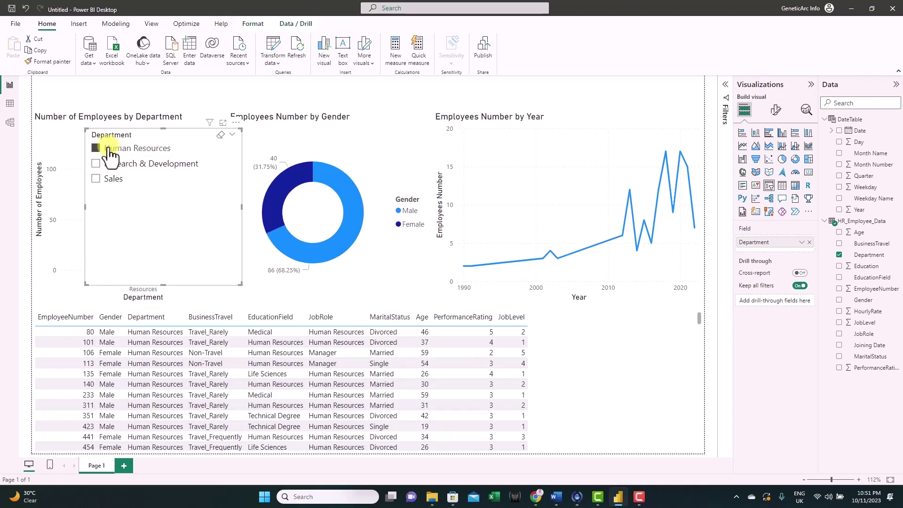
left_click(96, 164)
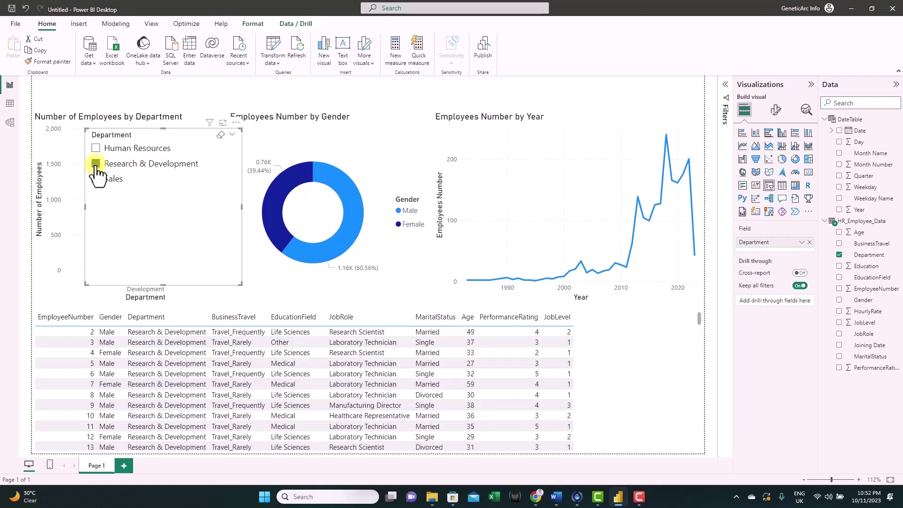
left_click(96, 179)
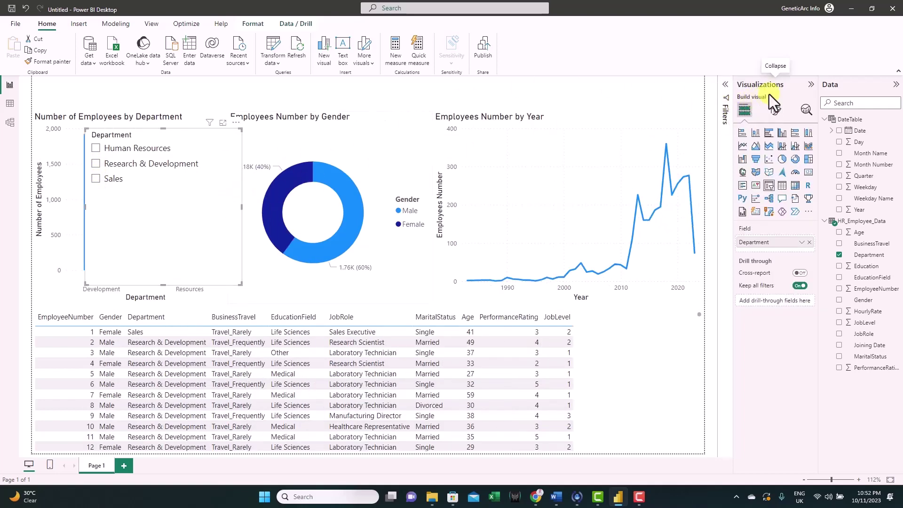
Change the Department slicer's style to Dropdown and filter the report by Human Resources
left_click(774, 118)
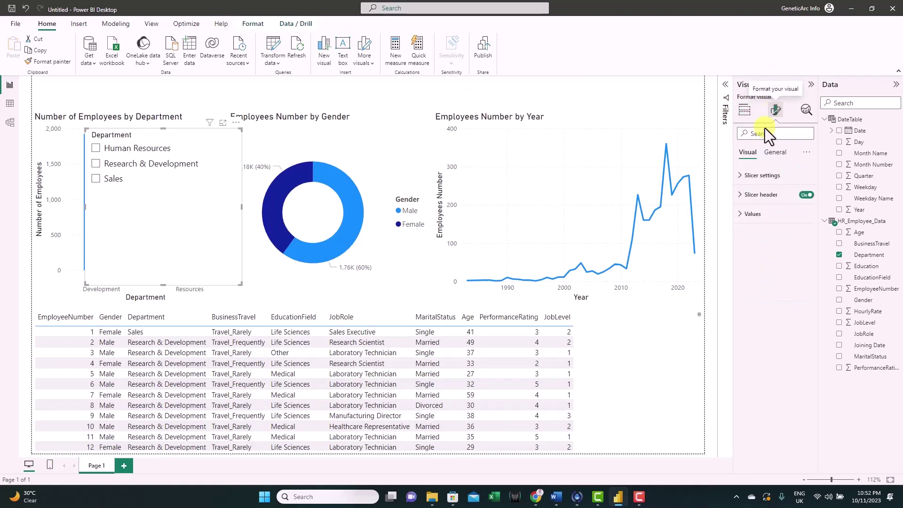
left_click(758, 177)
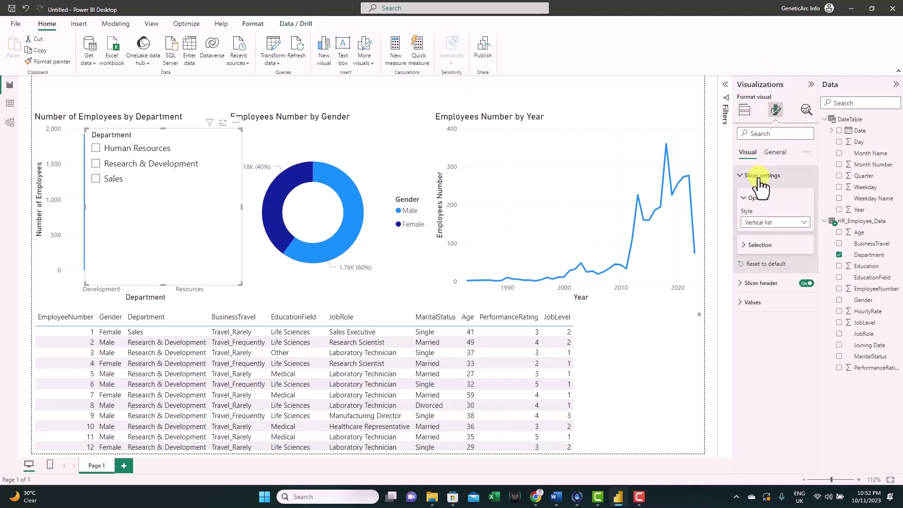
left_click(798, 223)
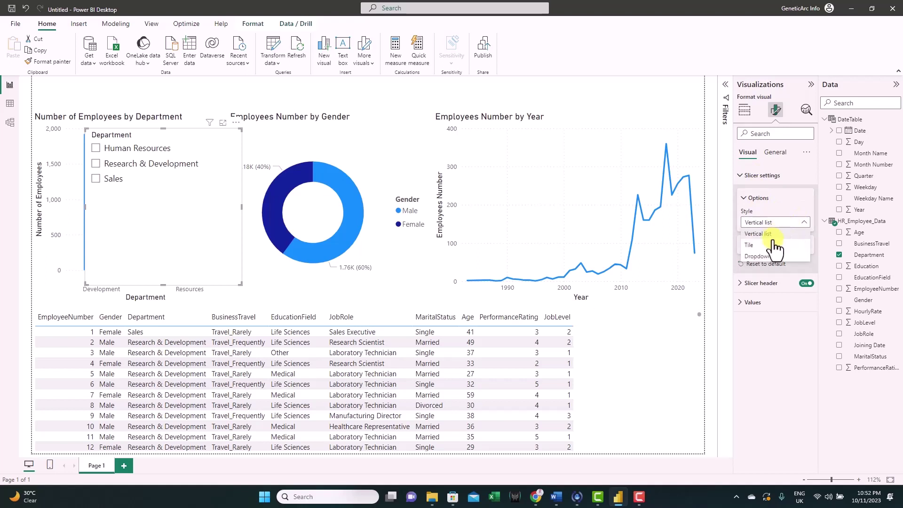
left_click(757, 256)
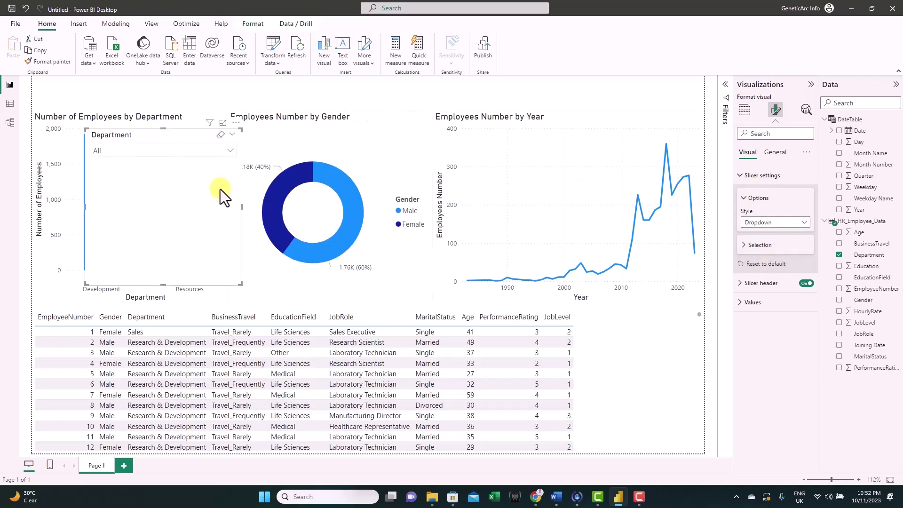
left_click(228, 150)
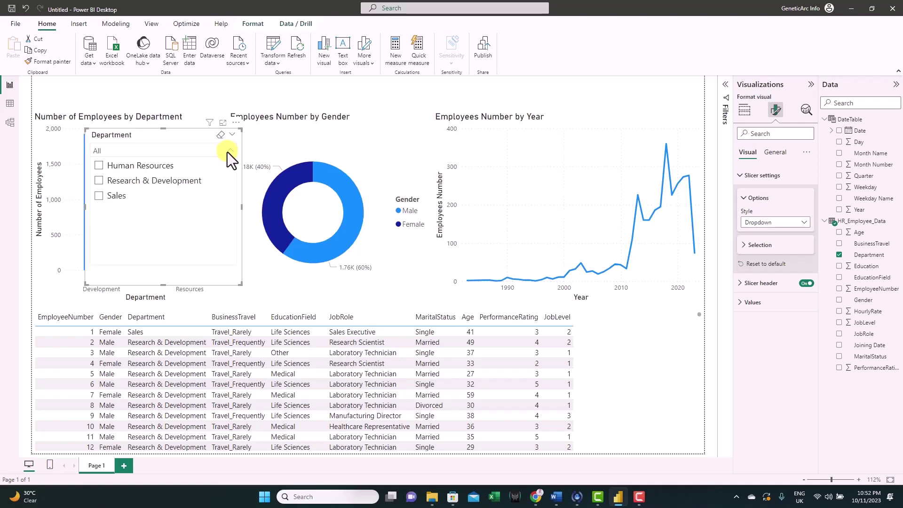
left_click(98, 165)
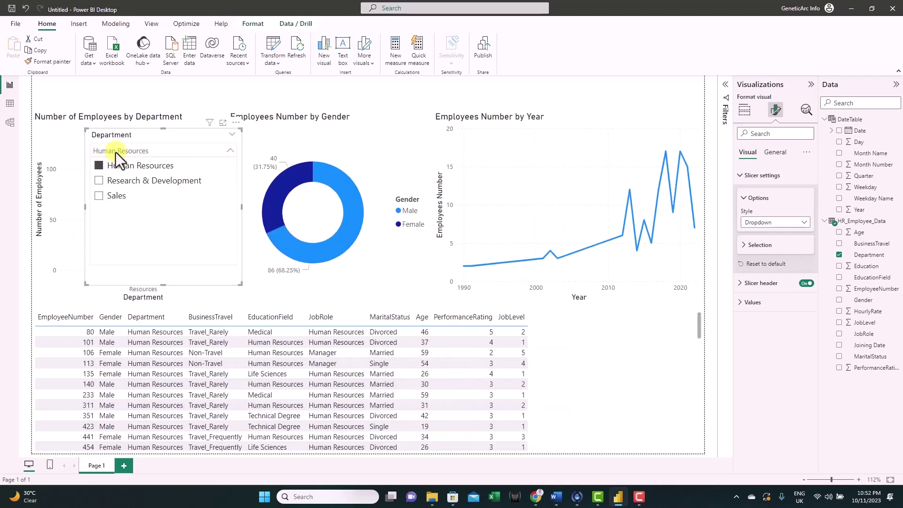
Shrink the Department slicer's height, move it to the page's upper-left corner and widen it past the department chart
left_click(162, 282)
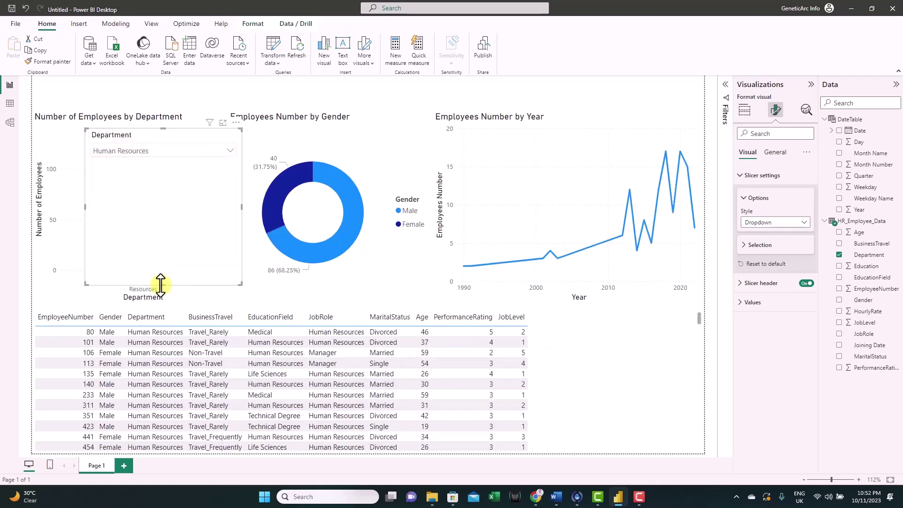
left_click(165, 160)
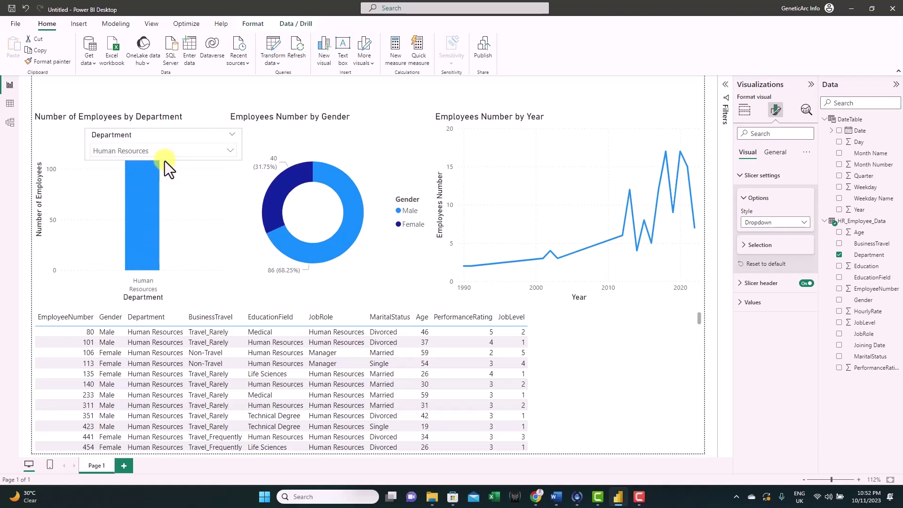
left_click_drag(184, 134, 132, 79)
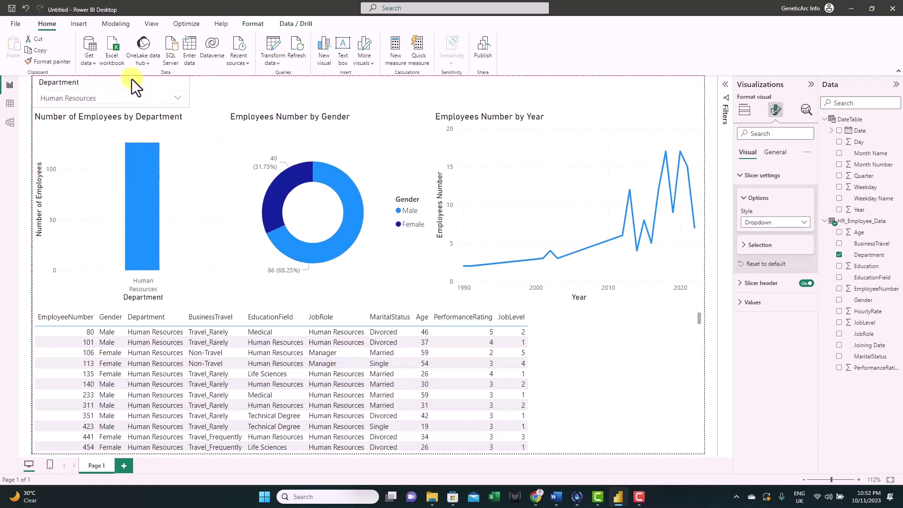
left_click_drag(187, 92, 284, 95)
Clear the Human Resources selection in the Department slicer and deselect the slicer
left_click(272, 97)
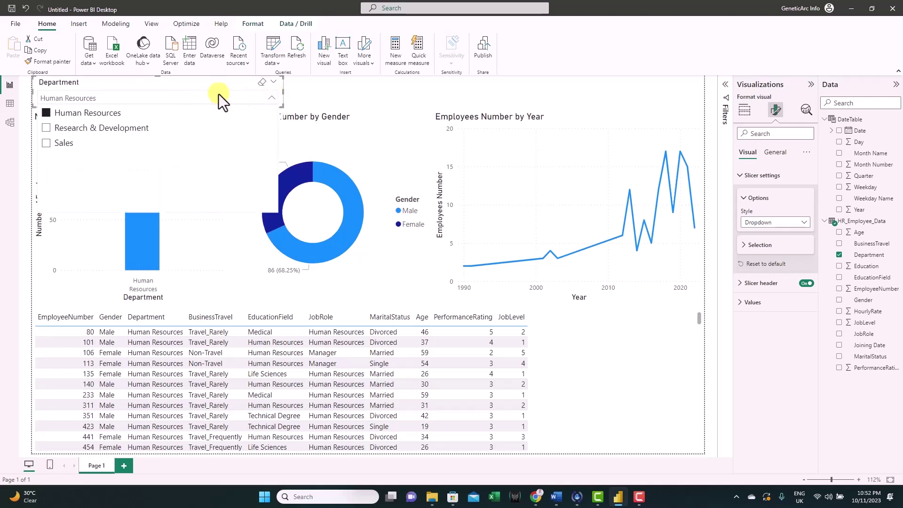
left_click(46, 113)
left_click(239, 82)
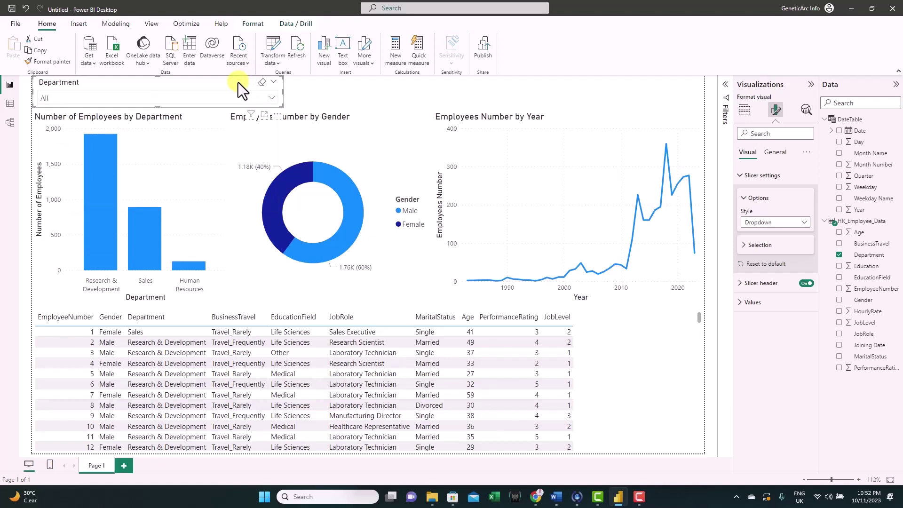
left_click(346, 86)
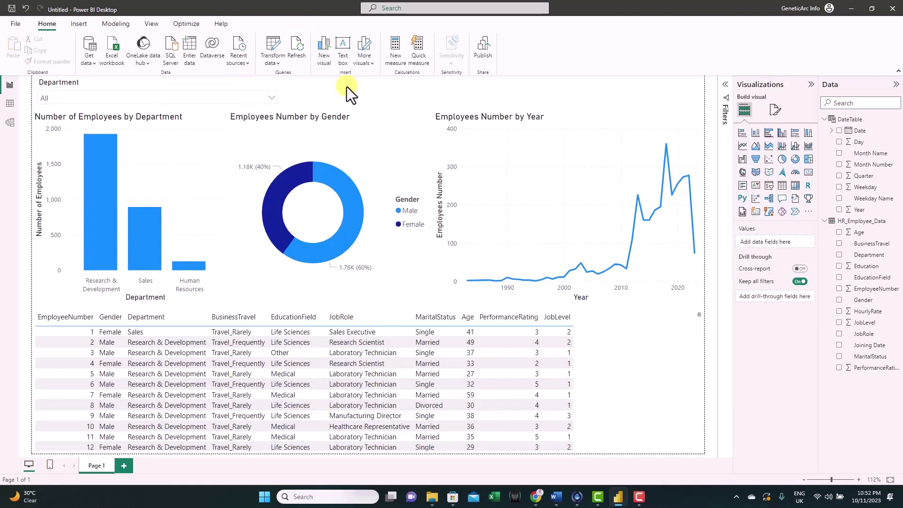
Add a slicer on the DateTable's Date field and set its range to 8/13/1990 through 2/2/2019
left_click(768, 186)
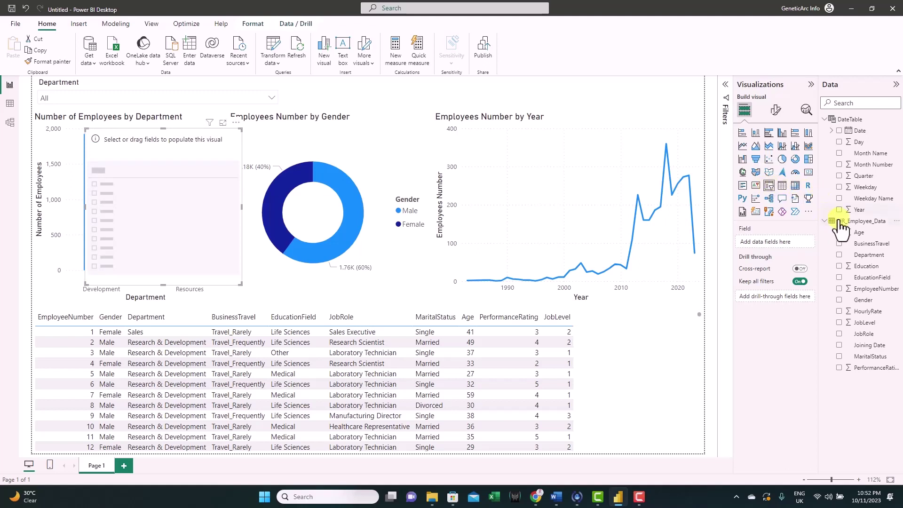
left_click(840, 132)
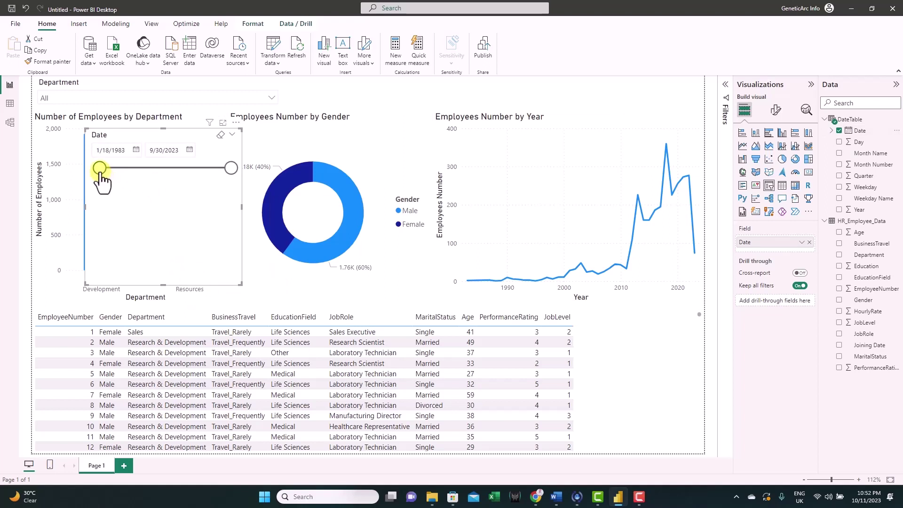
left_click_drag(99, 170, 159, 170)
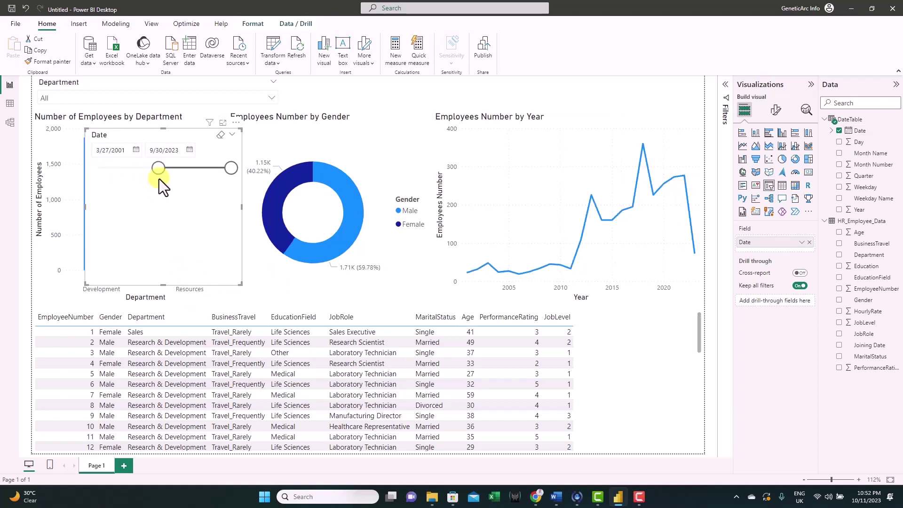
mouse_move(231, 168)
left_mouse_down()
mouse_move(183, 170)
mouse_move(230, 167)
left_mouse_up()
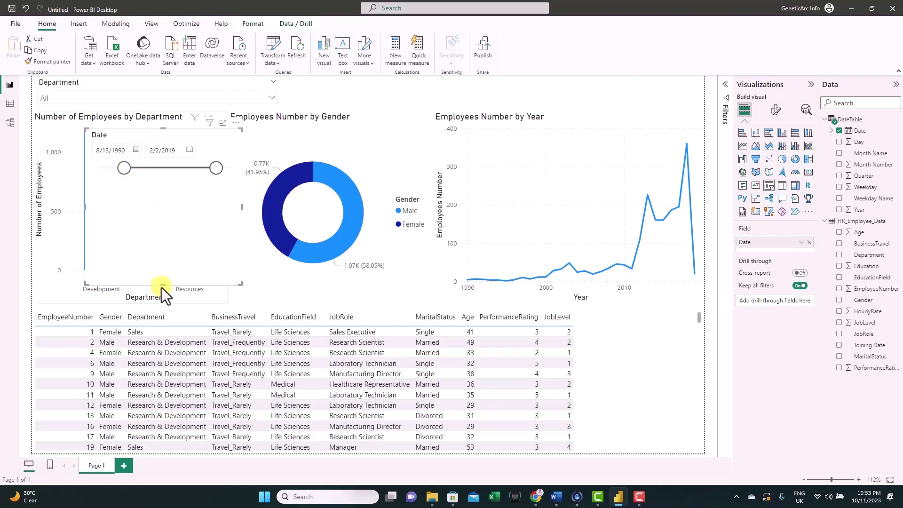
Shrink the date slicer's height, place it beside the Department slicer and stretch it to the page's right edge
left_click_drag(162, 285, 169, 168)
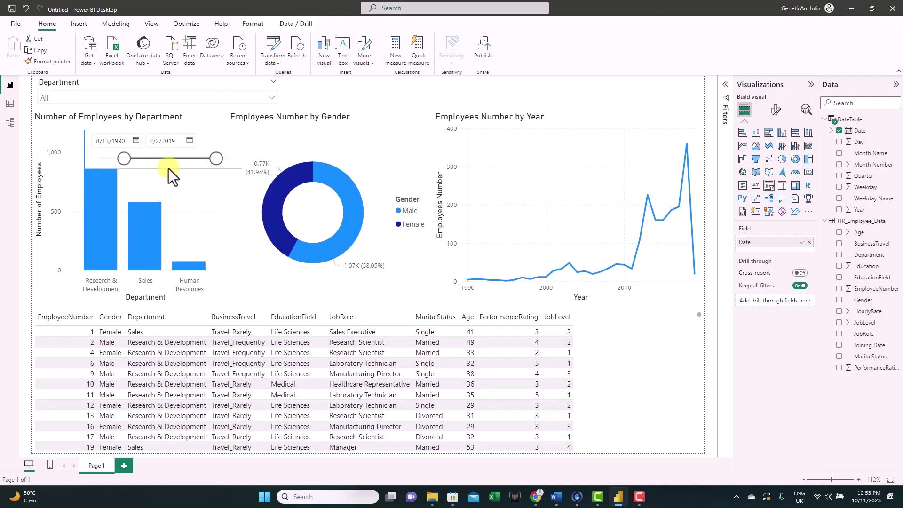
left_click_drag(123, 135, 341, 63)
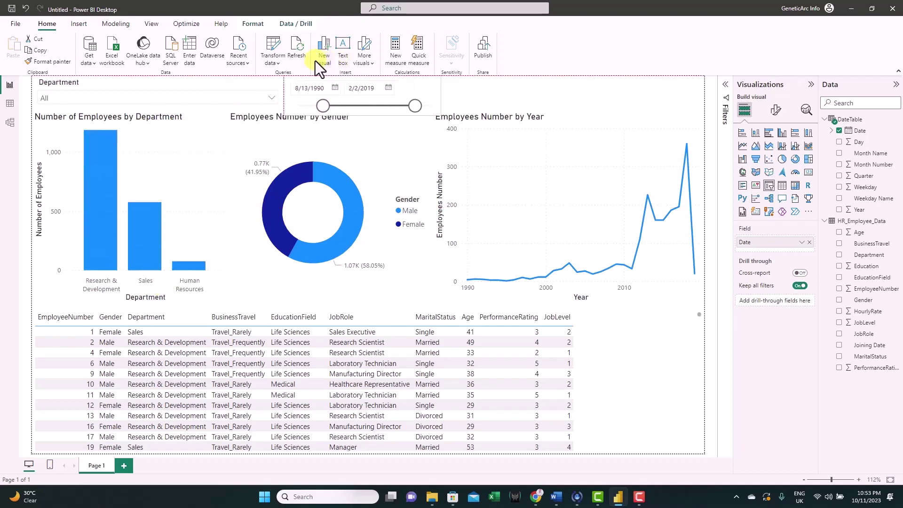
left_click_drag(441, 94, 704, 94)
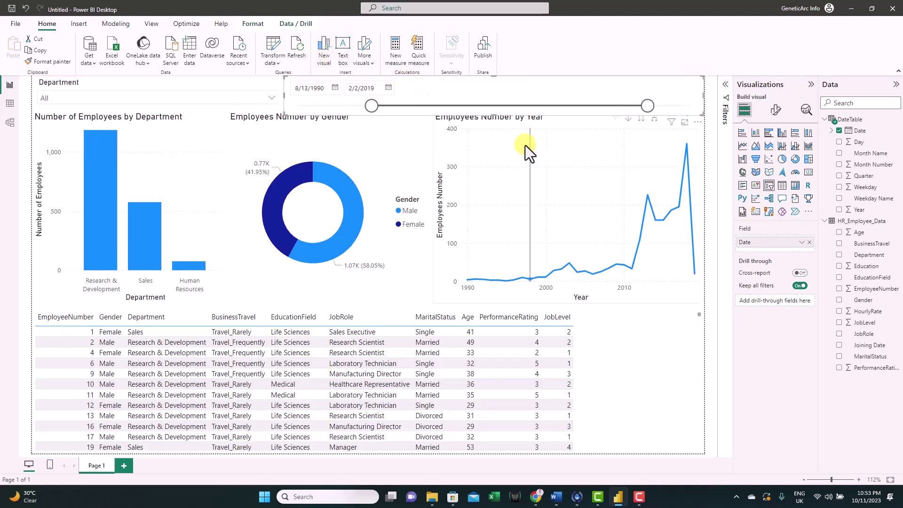
Lower the top edges of the year, gender and department charts so they clear the date slicer
left_click(460, 118)
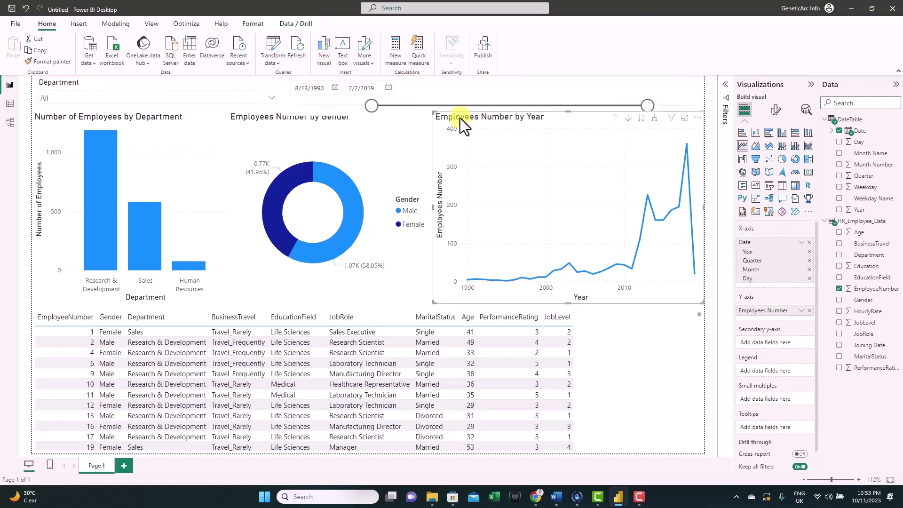
left_click(353, 138)
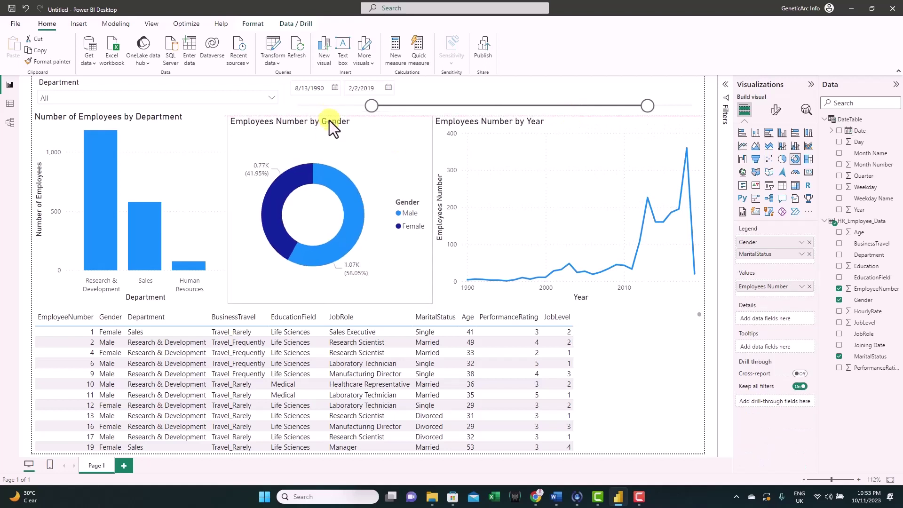
left_click(130, 125)
left_click_drag(129, 123, 129, 115)
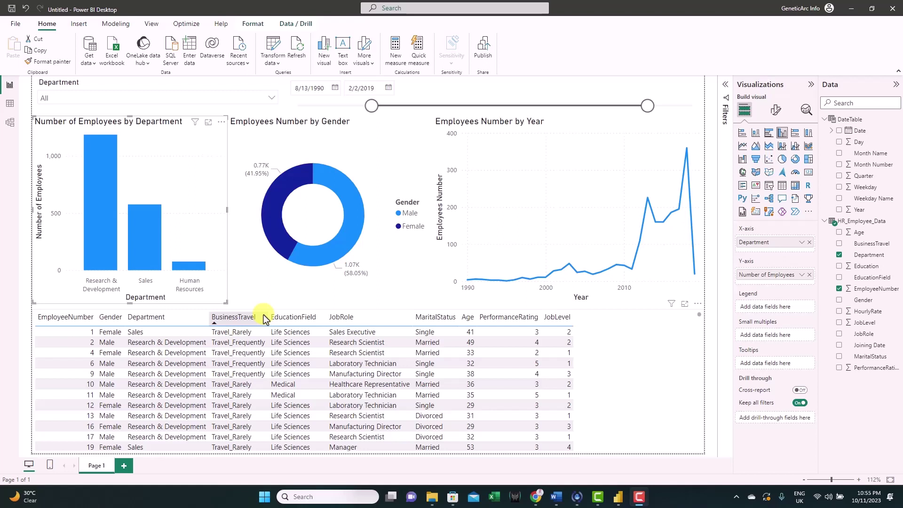
Apply the dark Innovate theme to the report
left_click(152, 24)
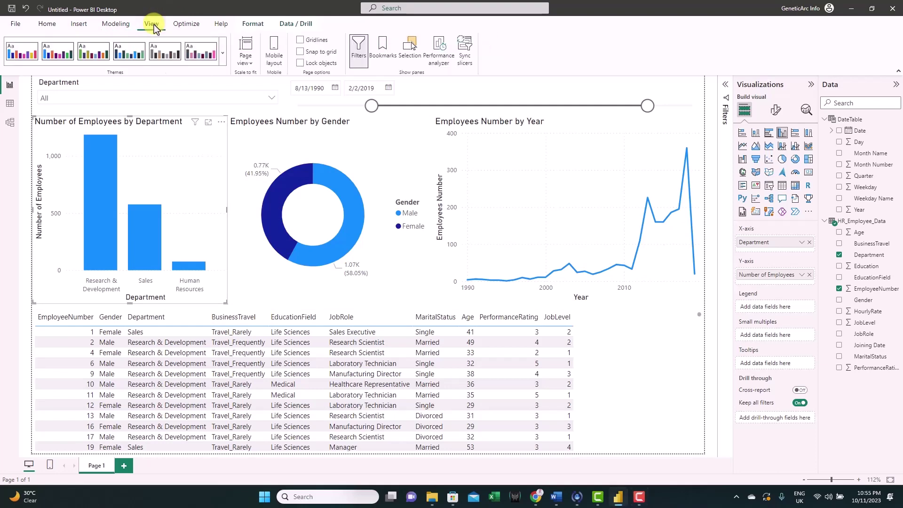
left_click(222, 53)
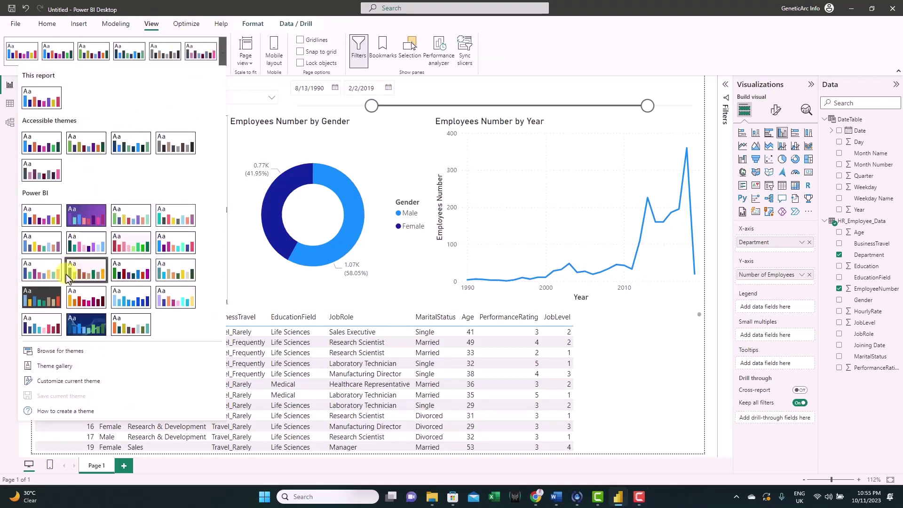
left_click(41, 298)
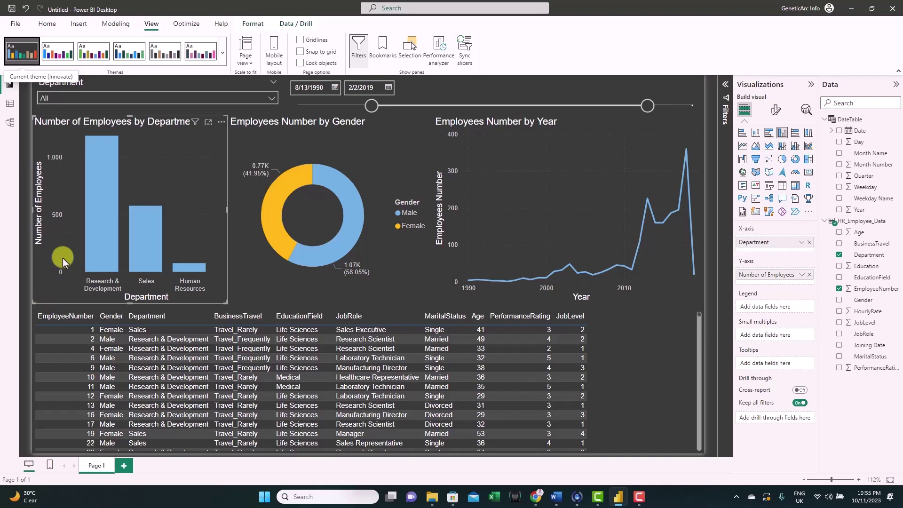
Try the Accessible Neutral theme on the report, and settle on the accessible theme with dark slate and pink colours
left_click(222, 52)
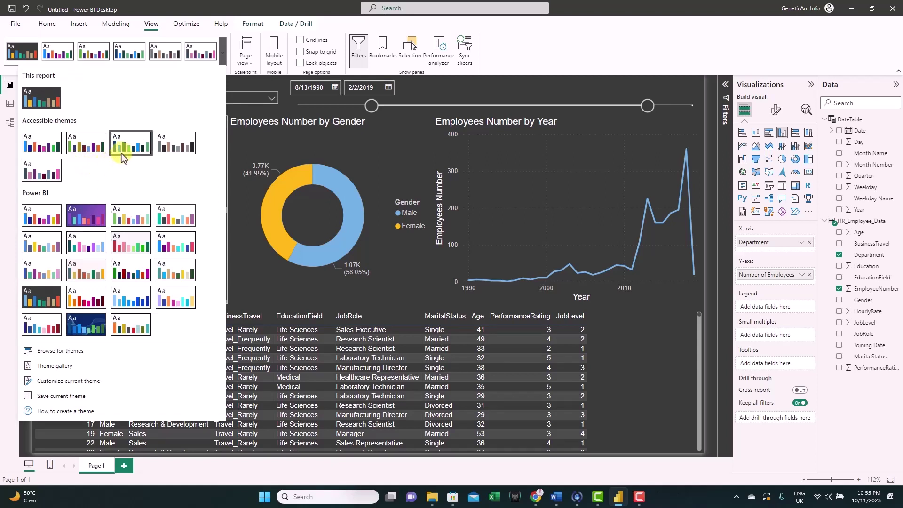
left_click(173, 148)
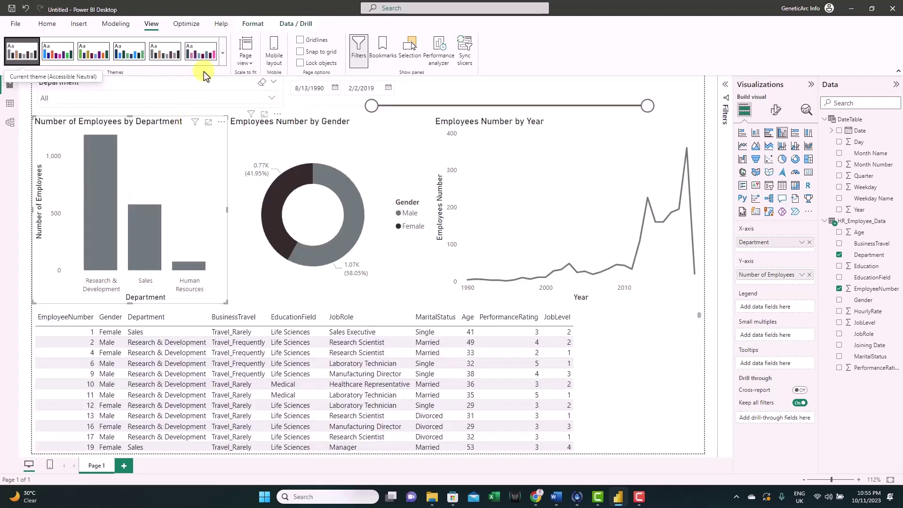
left_click(204, 58)
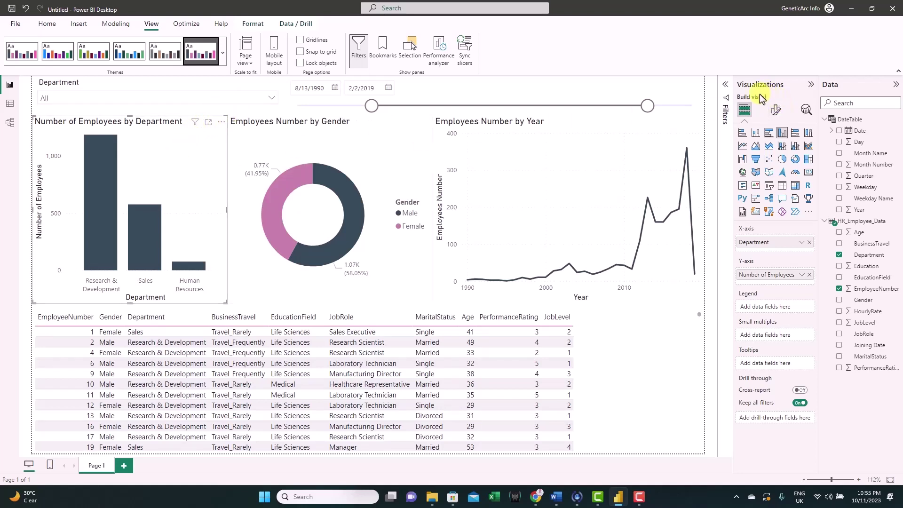
Turn on data labels for the department column chart
left_click(776, 112)
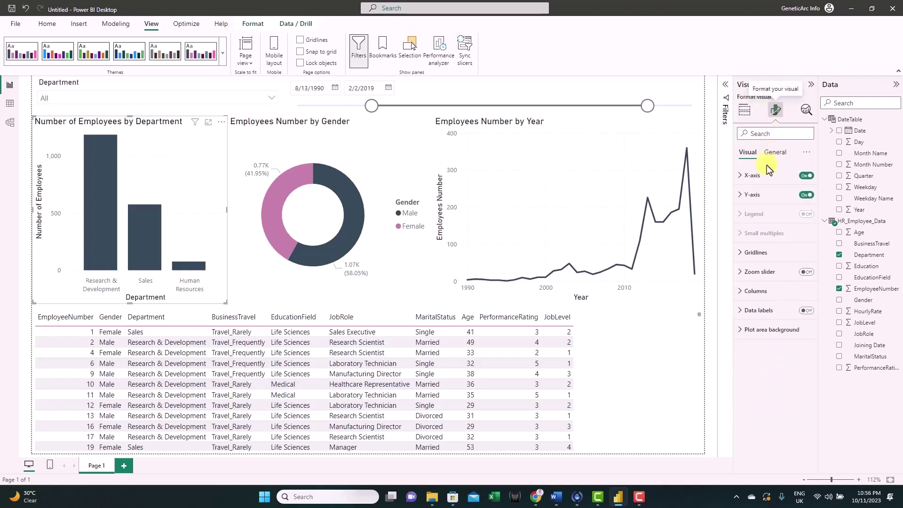
left_click(753, 176)
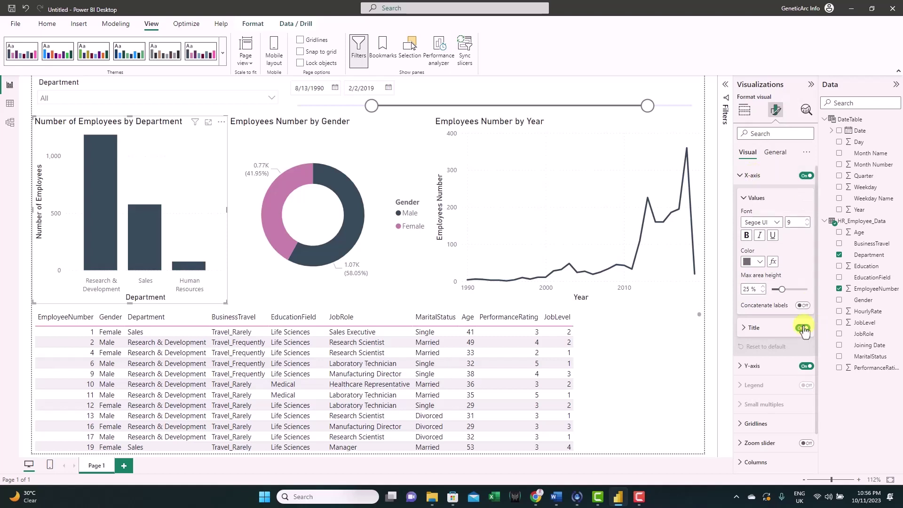
left_click(749, 177)
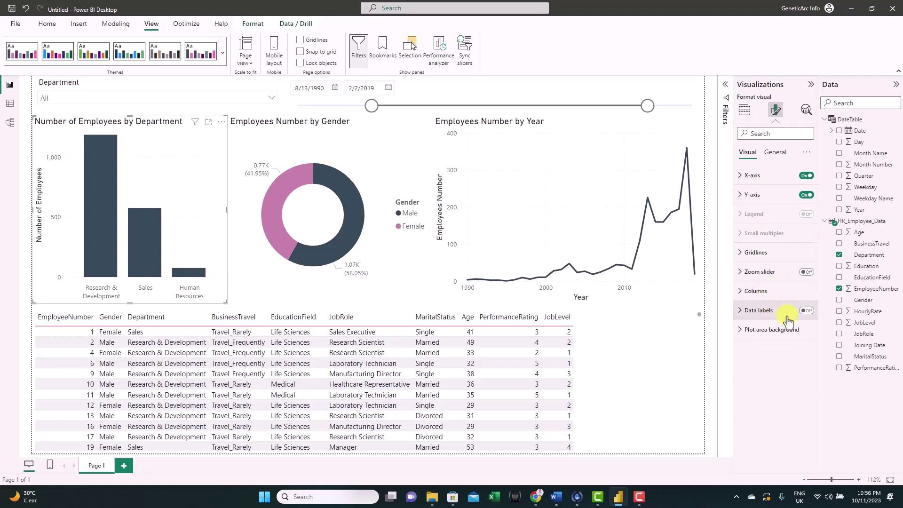
left_click(806, 311)
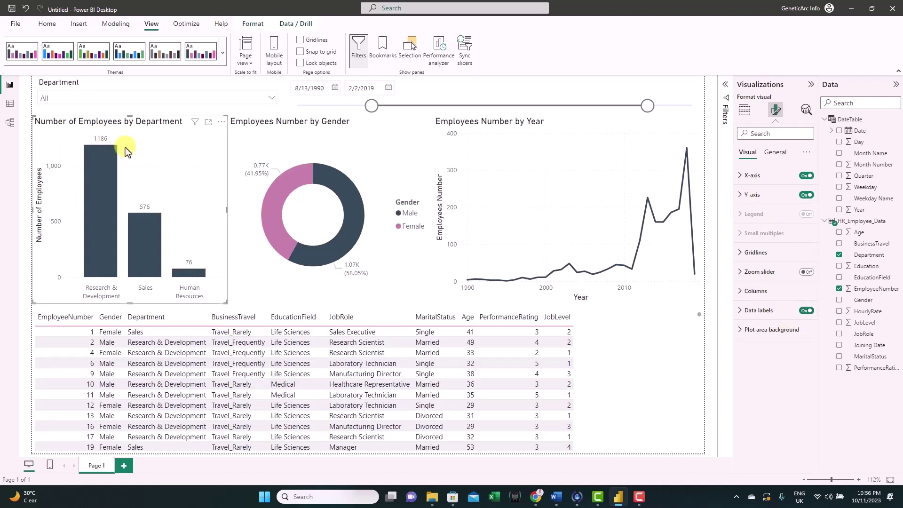
Change the department chart's title to "Number of Employees Per Department" and centre it horizontally
left_click(775, 153)
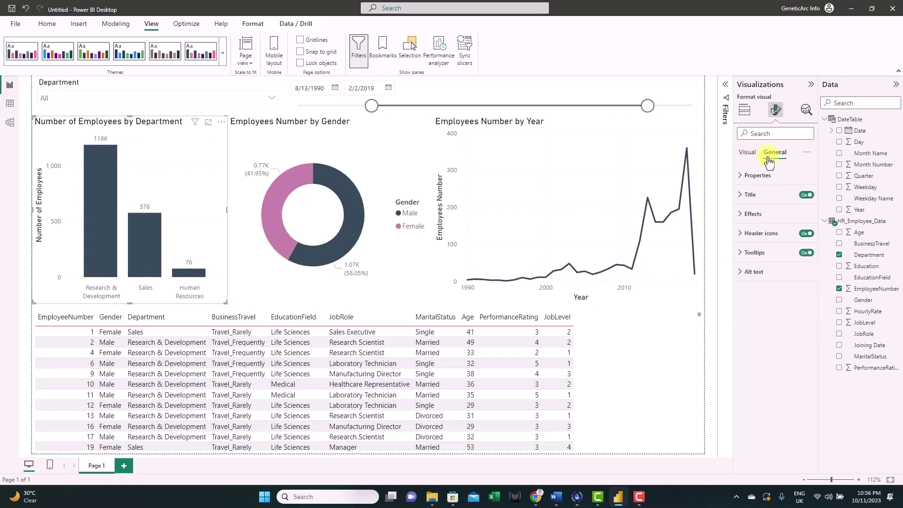
left_click(753, 196)
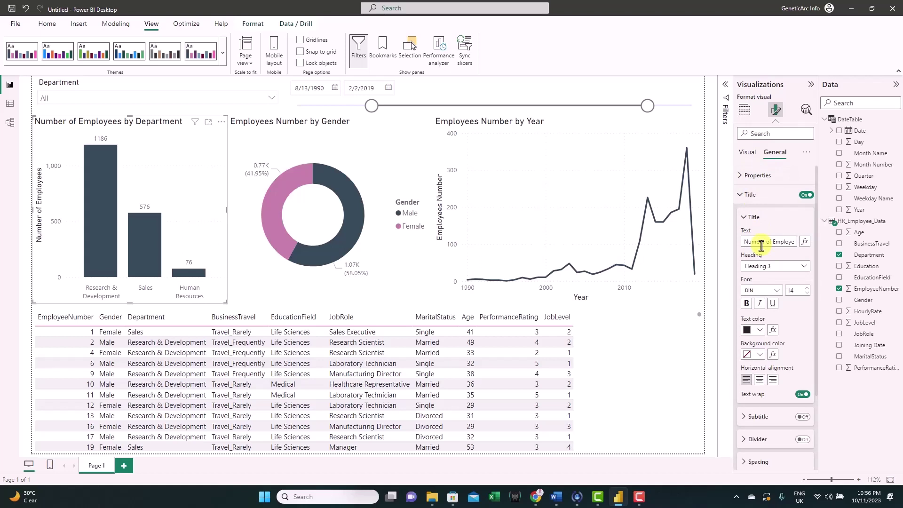
triple_click(761, 244)
type("Number of Employees Per d")
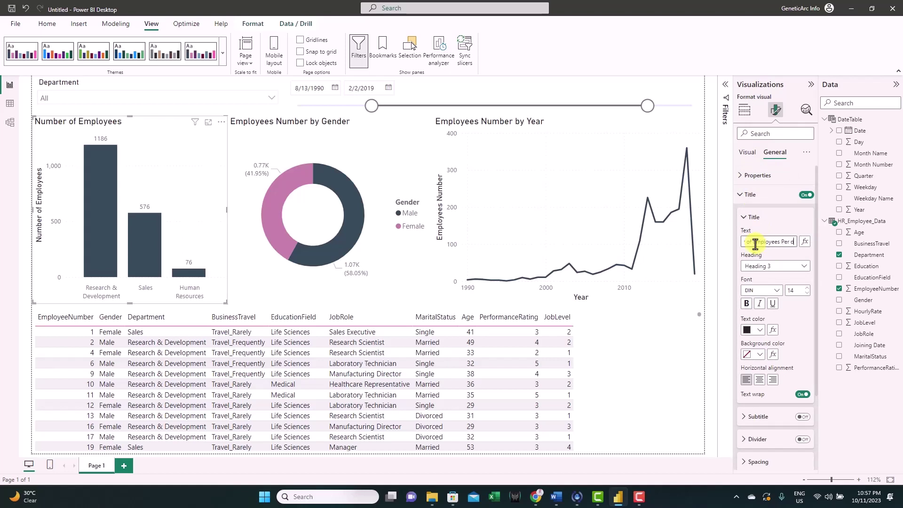
type("epartment")
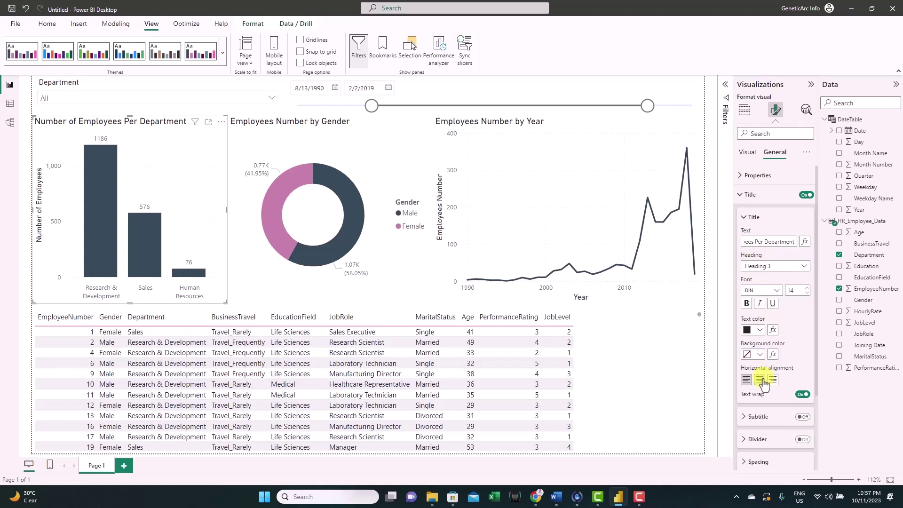
left_click(760, 380)
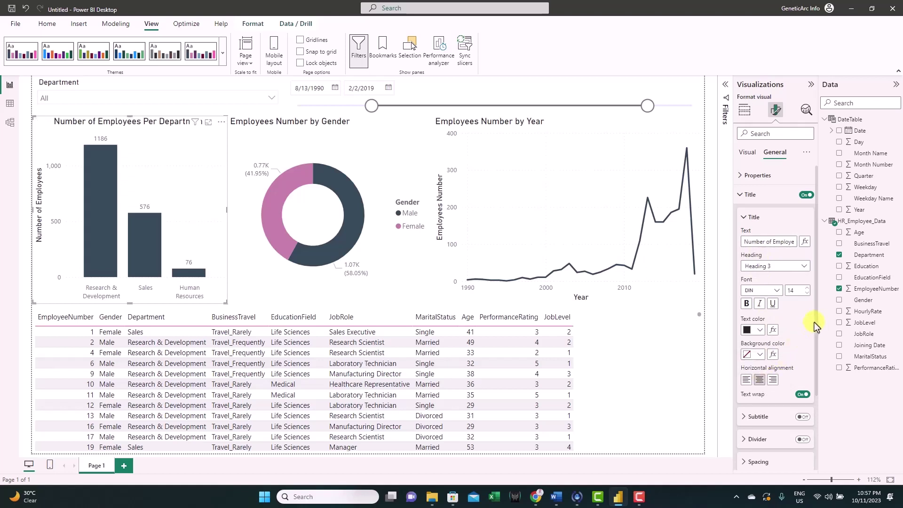
Give the department chart's title a dark grey background and white text
left_click(758, 355)
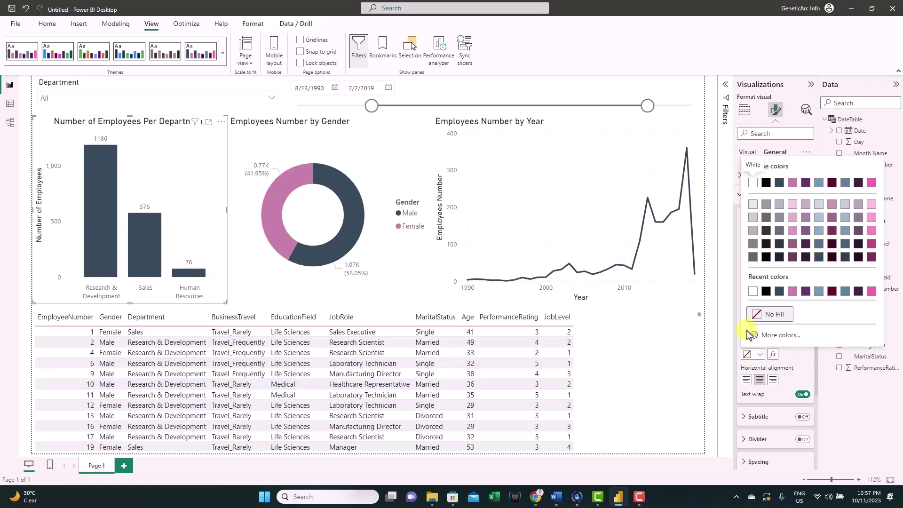
left_click(753, 257)
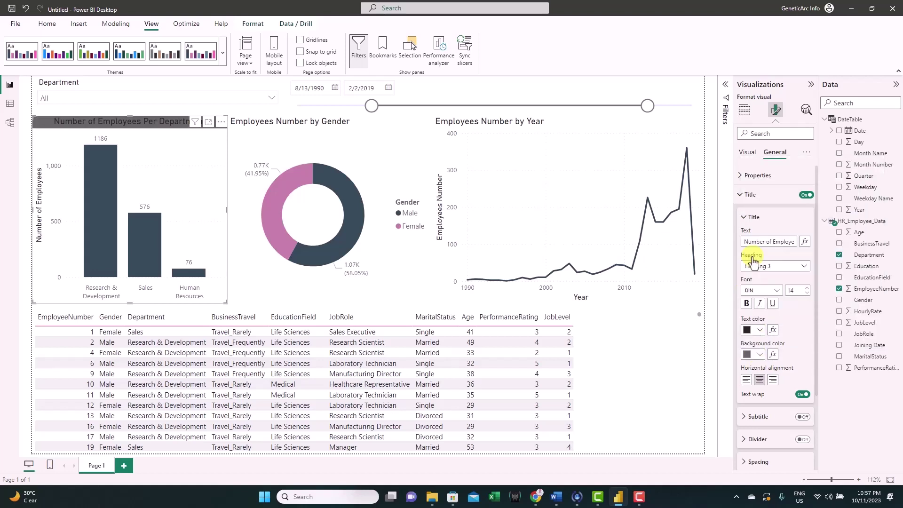
left_click(754, 332)
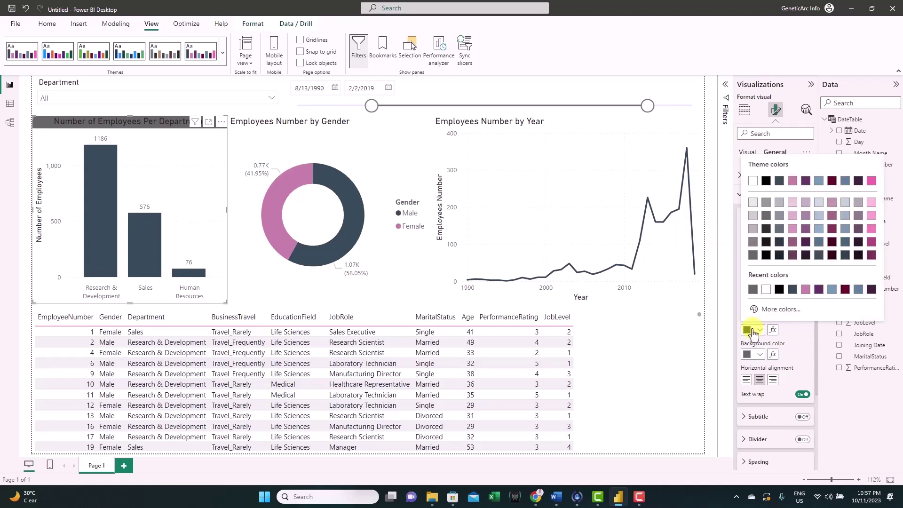
left_click(762, 290)
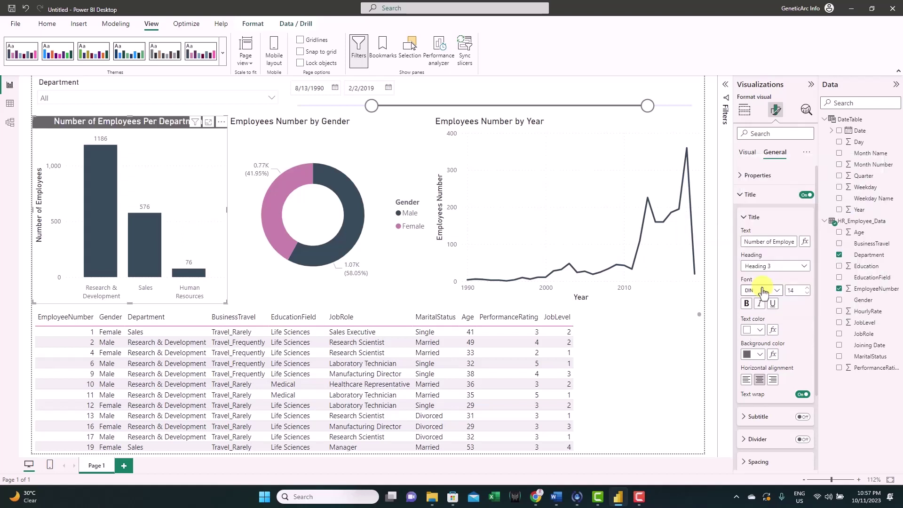
left_click(746, 195)
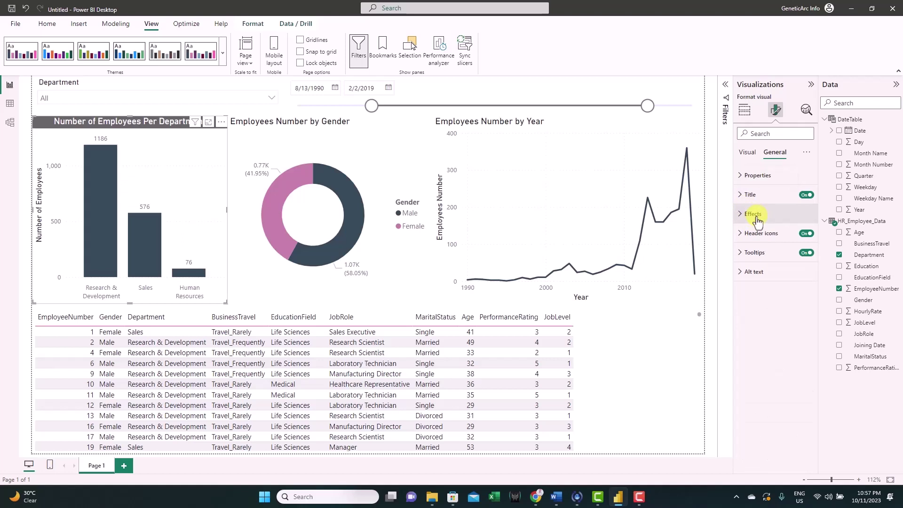
Set the department chart's background to light grey and add a black visual border with 10 px rounded corners
left_click(756, 218)
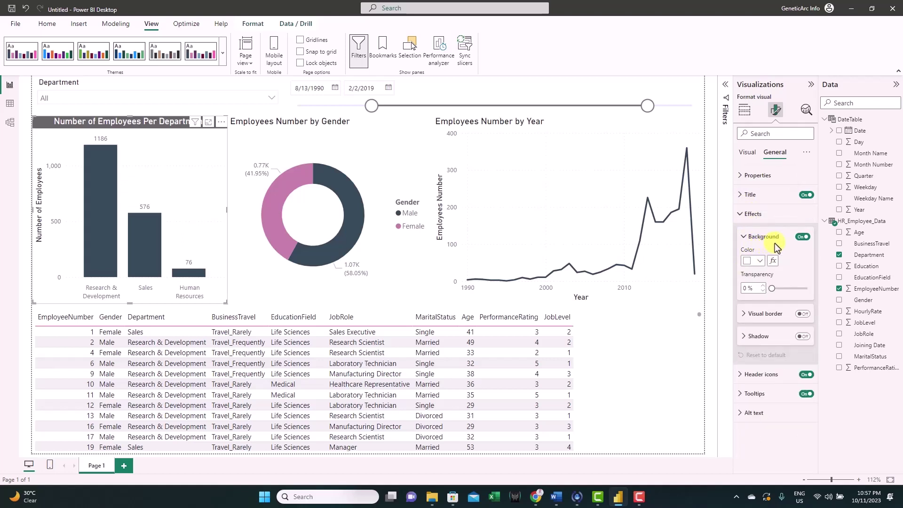
left_click(758, 262)
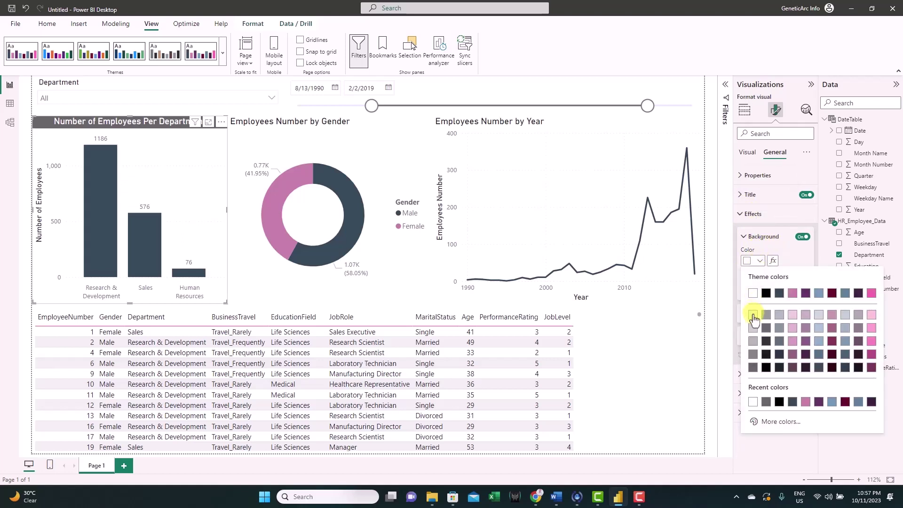
left_click(756, 297)
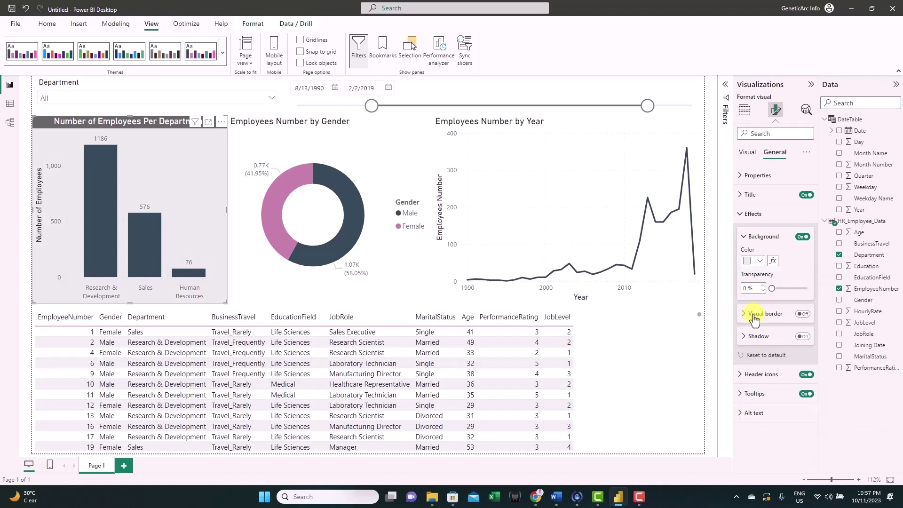
left_click(801, 314)
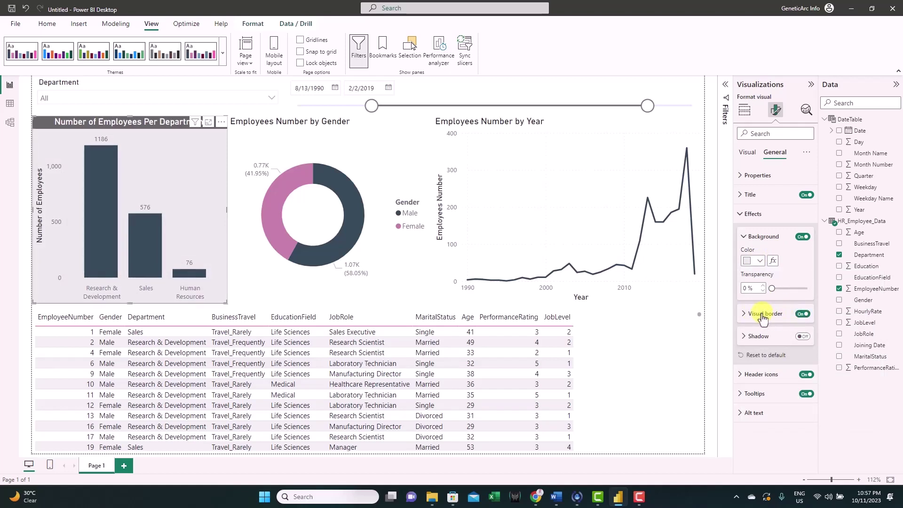
left_click(762, 314)
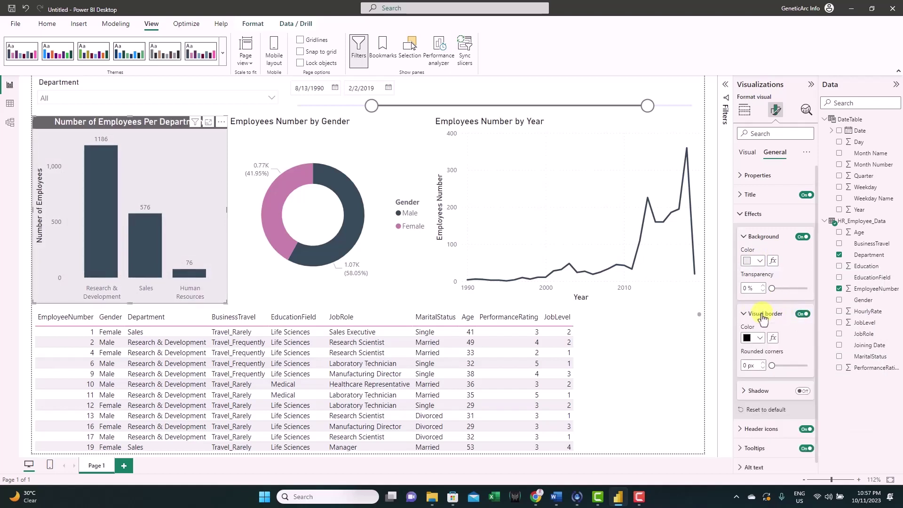
left_click(747, 366)
type("5")
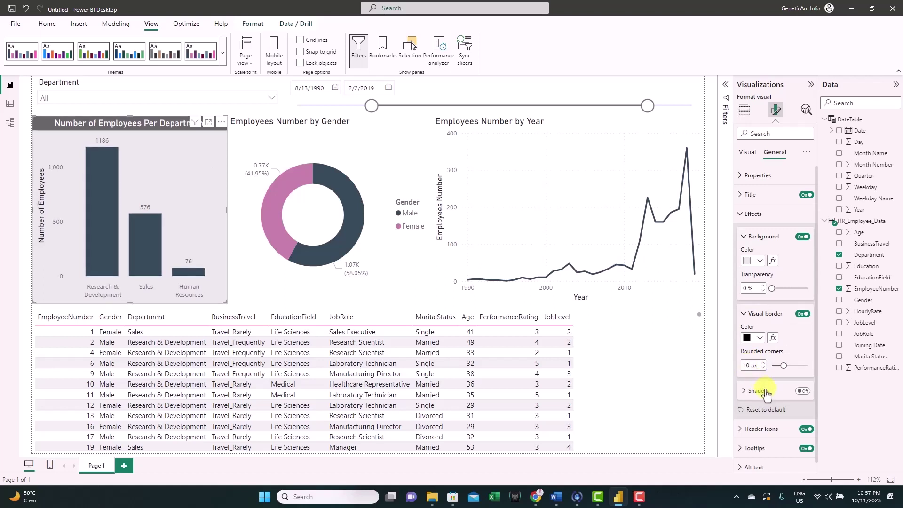
Turn on the department chart's shadow and choose Center as the shadow position
left_click(803, 395)
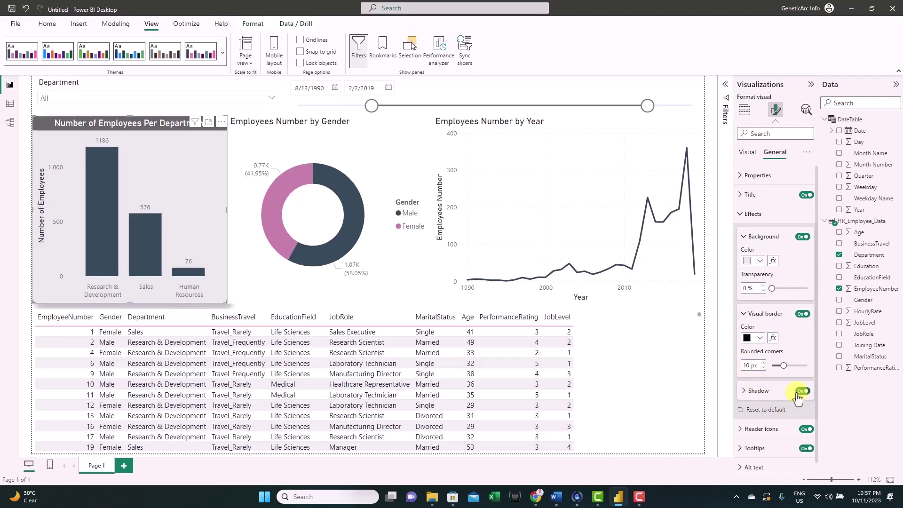
left_click(755, 395)
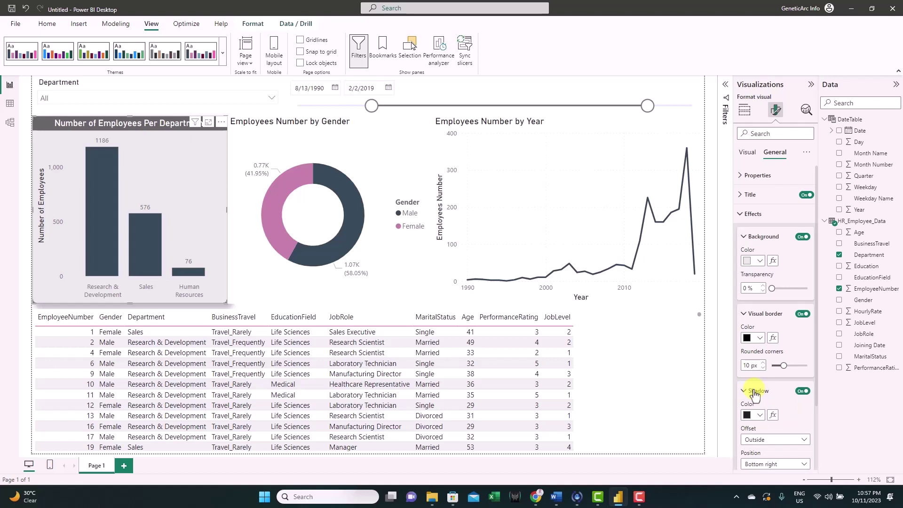
left_click_drag(818, 370, 813, 424)
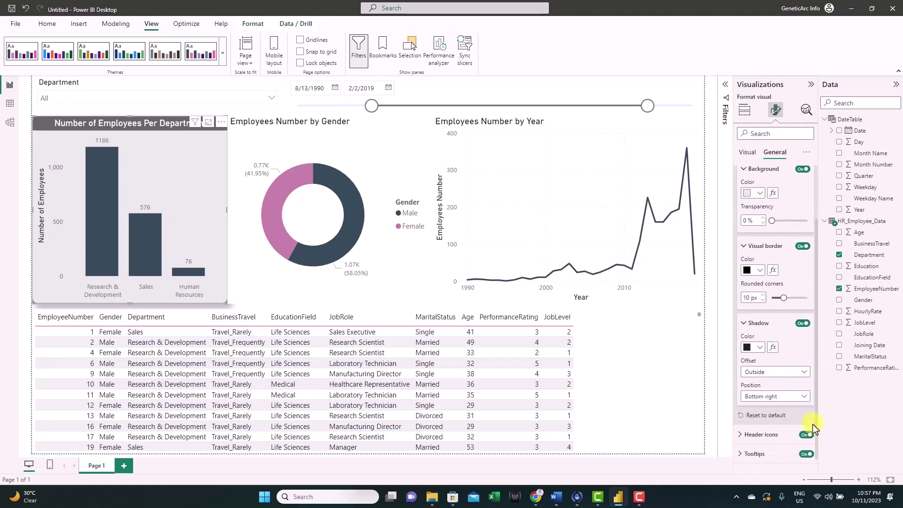
left_click(775, 400)
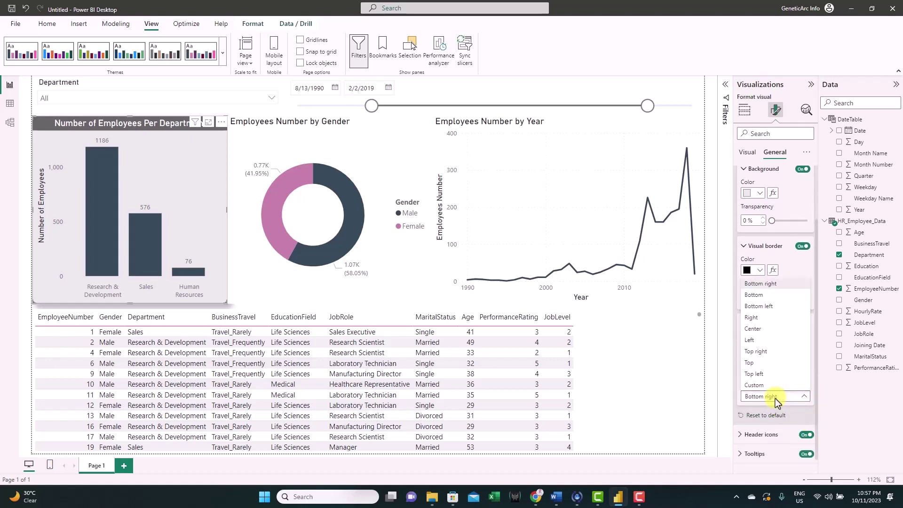
left_click(753, 329)
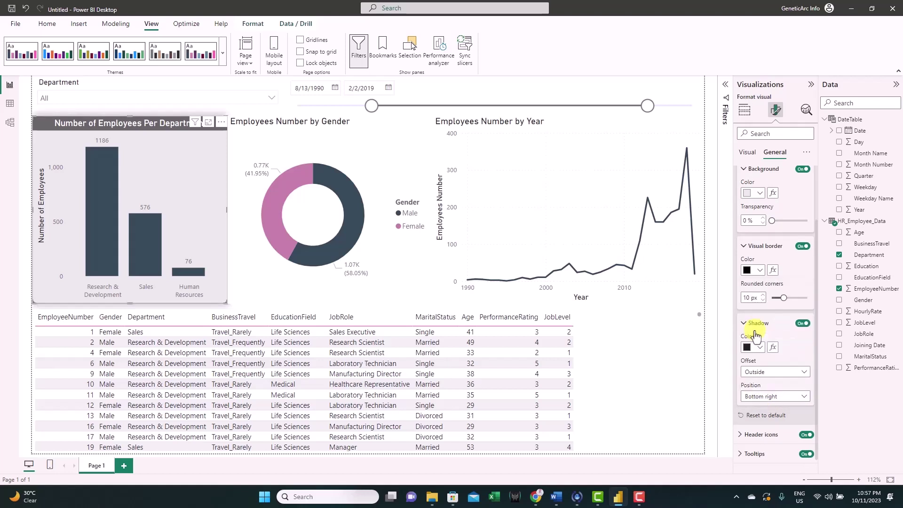
left_click(708, 334)
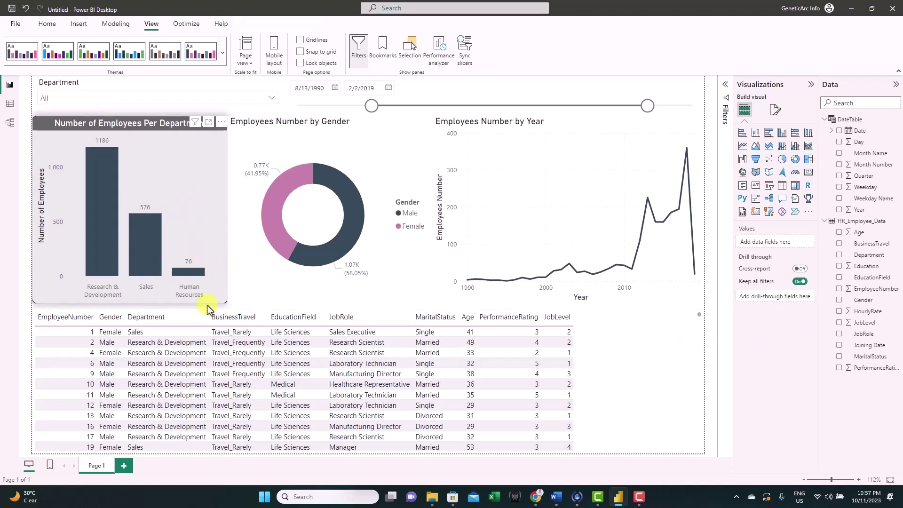
Copy the department chart's formatting onto the gender donut chart and the year line chart with Format Painter
left_click(203, 322)
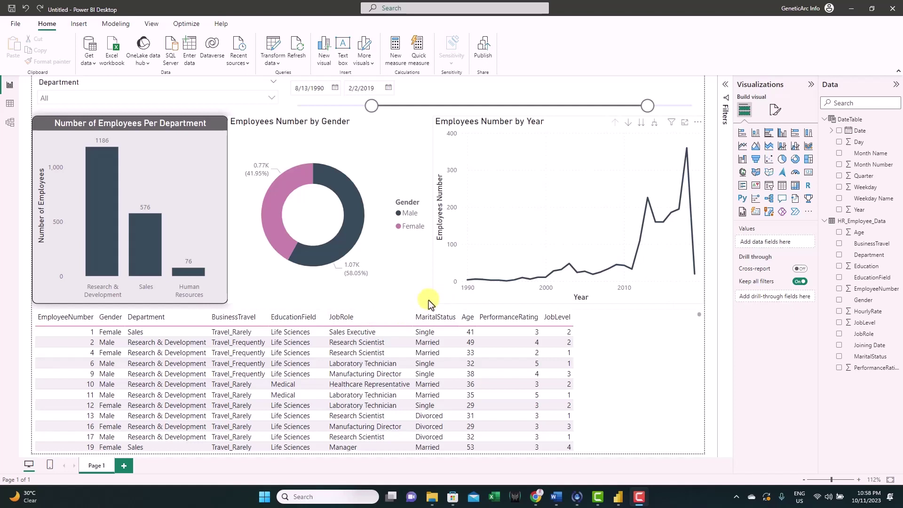
left_click(213, 208)
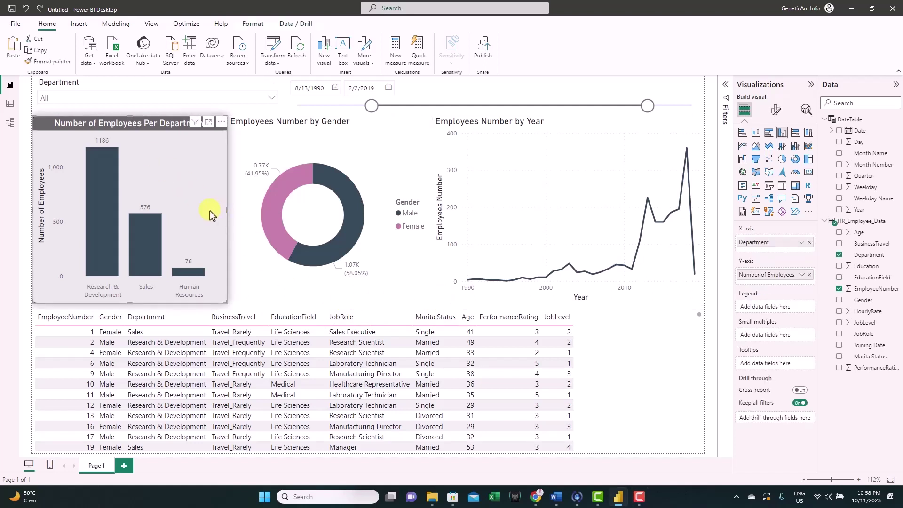
left_click(54, 63)
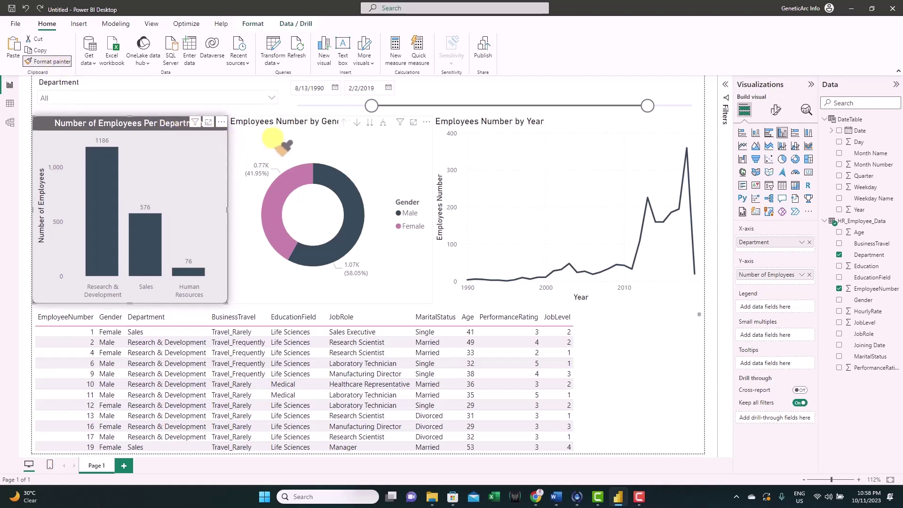
left_click(284, 146)
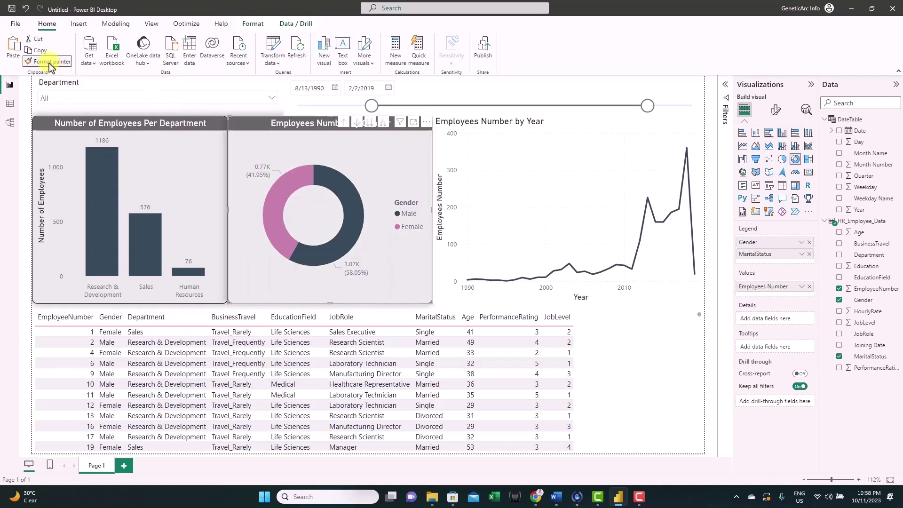
left_click(484, 153)
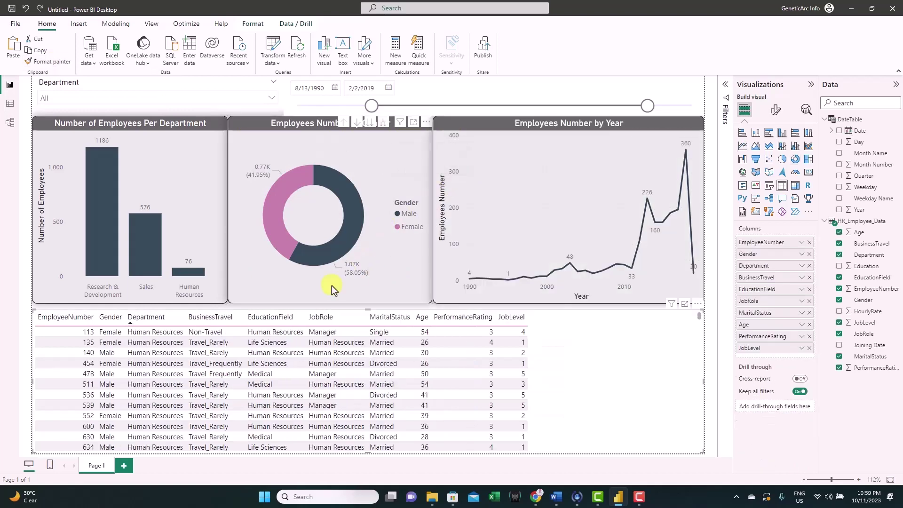
left_click(261, 286)
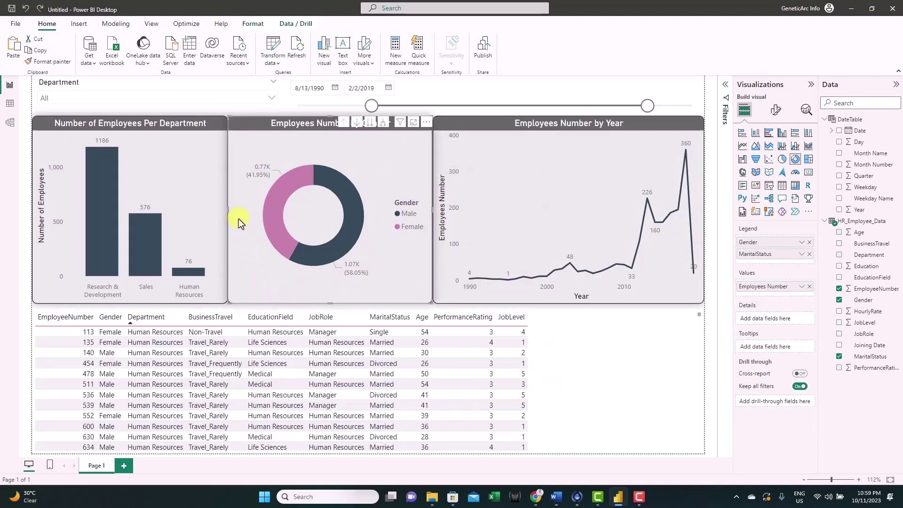
Narrow the gender donut chart slightly on both sides to leave small gaps between it and the neighbouring charts
left_click_drag(228, 207, 232, 207)
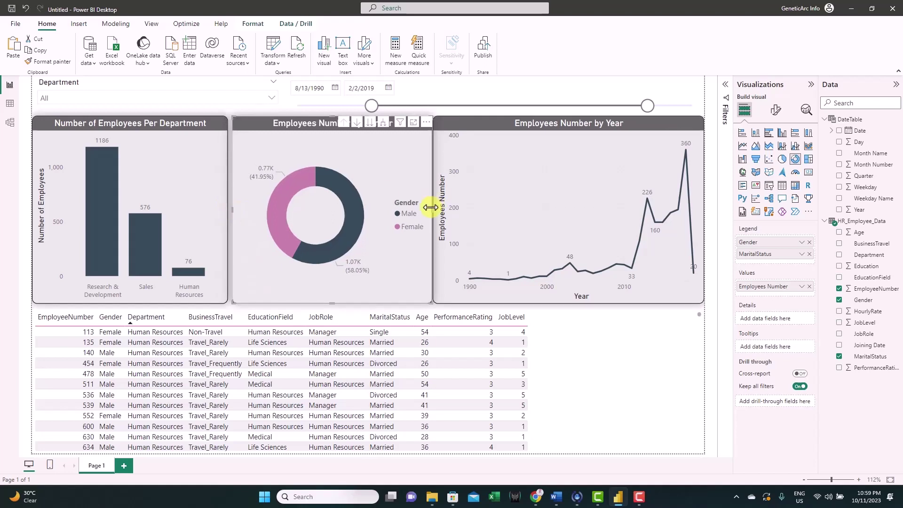
left_click_drag(430, 207, 428, 209)
Add a black visual border with 10 px rounded corners to the employee detail table
left_click(624, 322)
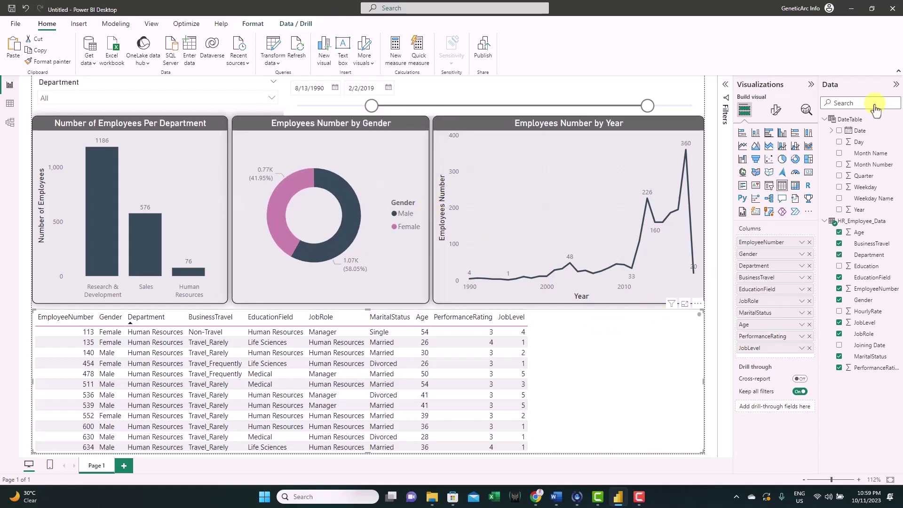
left_click(776, 110)
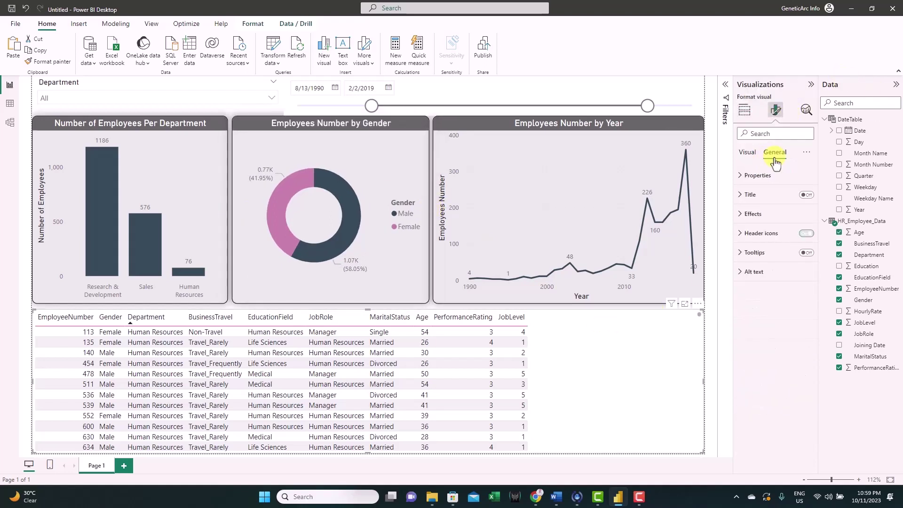
left_click(752, 216)
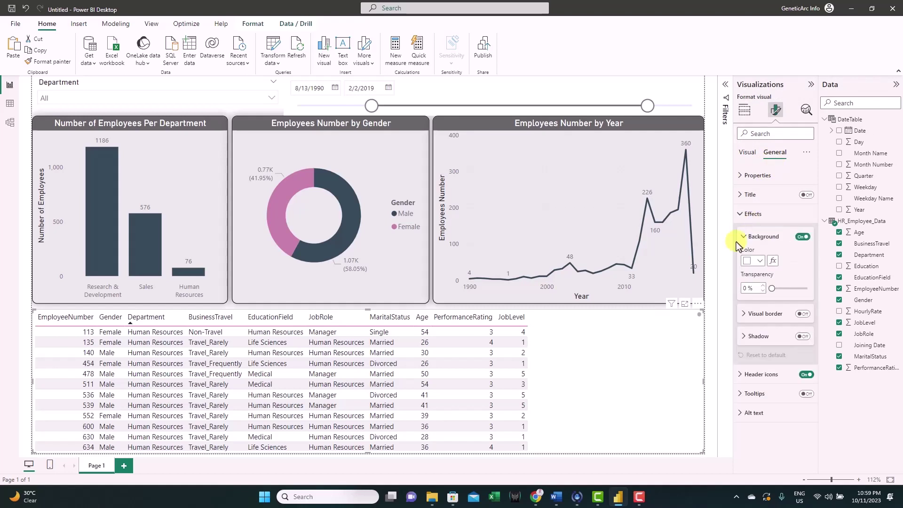
left_click(803, 314)
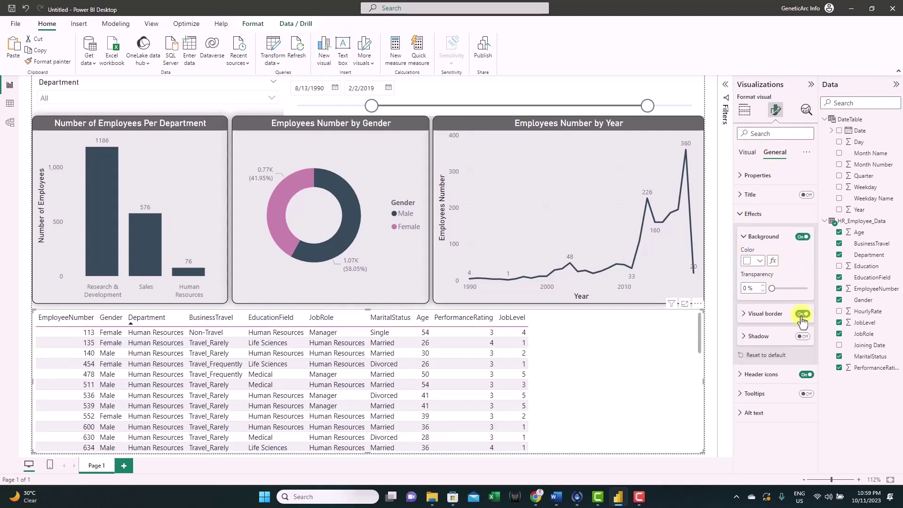
left_click(764, 314)
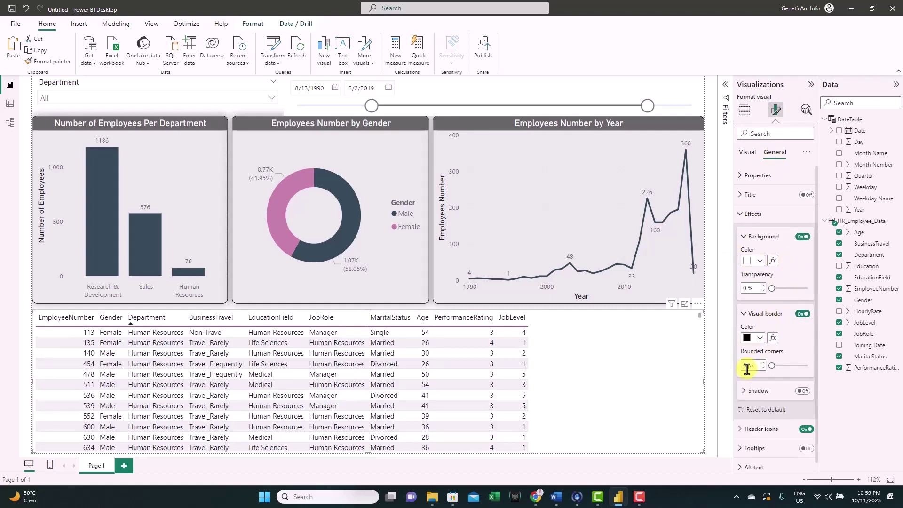
type("10")
key("Return")
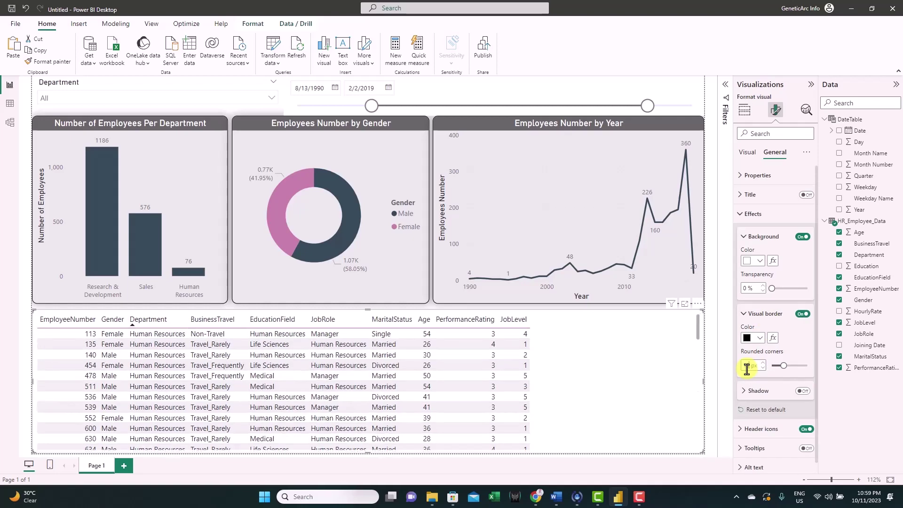
left_click(709, 183)
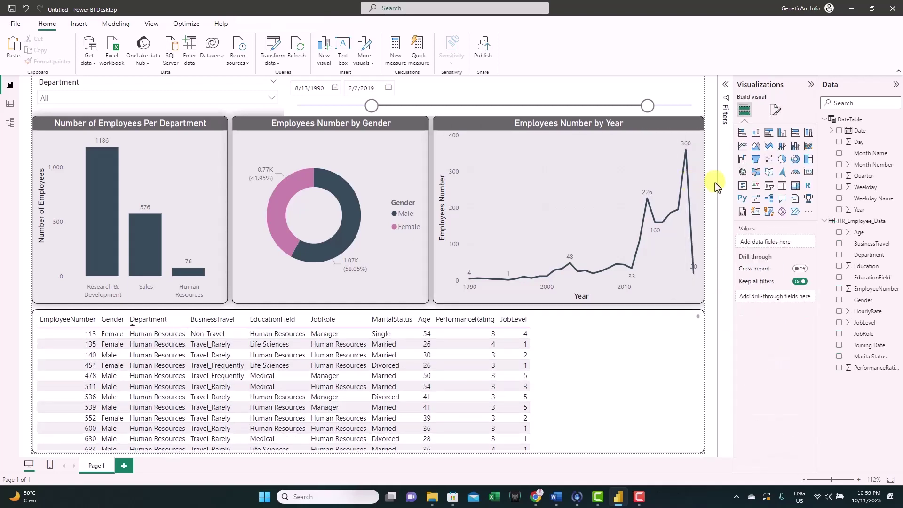